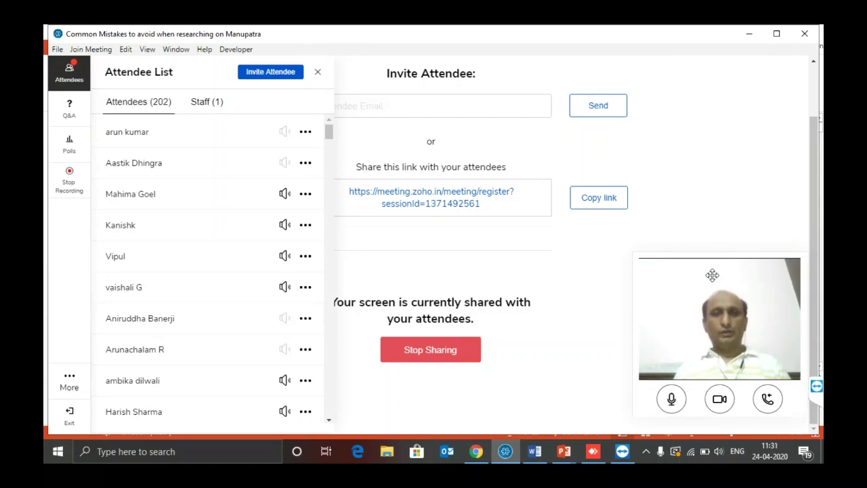
Turn off the meeting camera and start the common mistakes slide show in PowerPoint from the first slide.
click(725, 398)
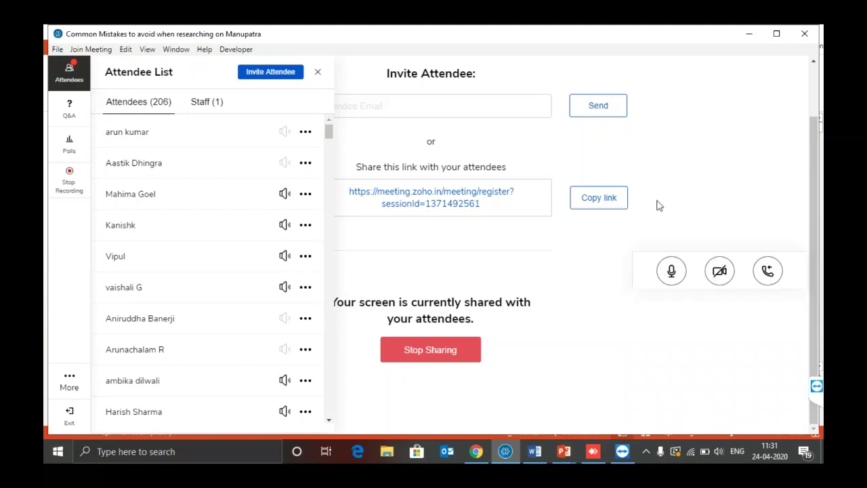
key(alt+Tab)
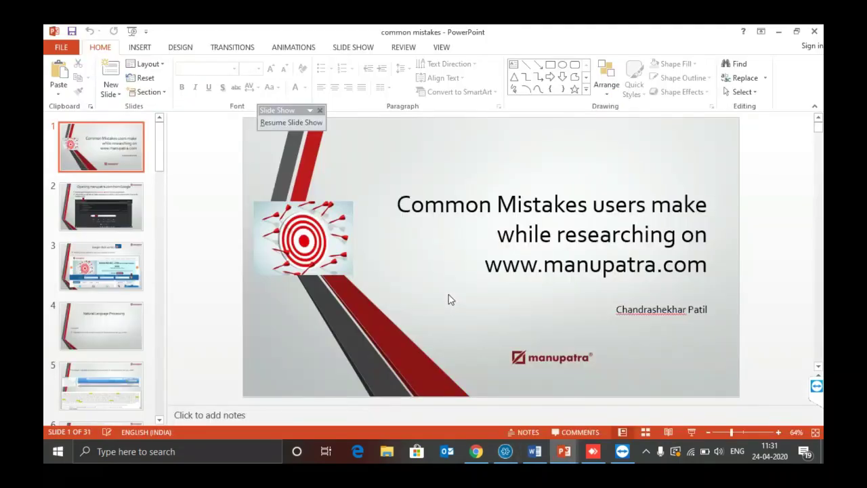
key(F5)
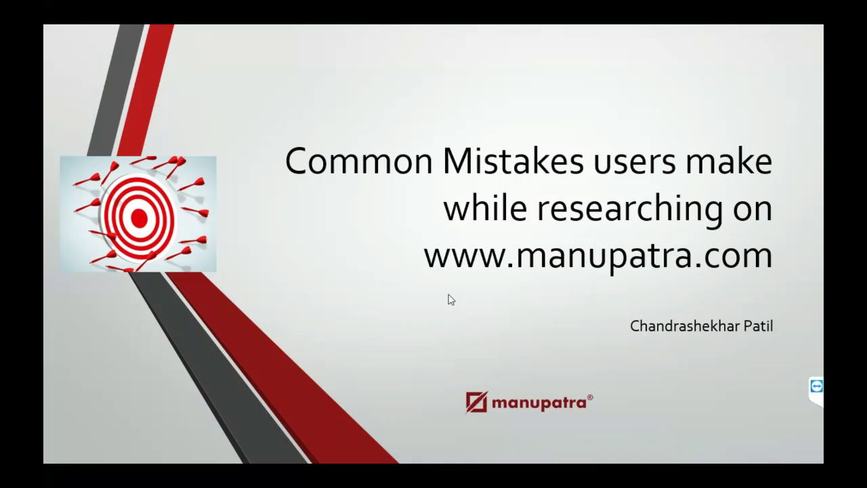
Return to the running slide show and advance to the slide "Opening manupatra.com from Google".
key(Escape)
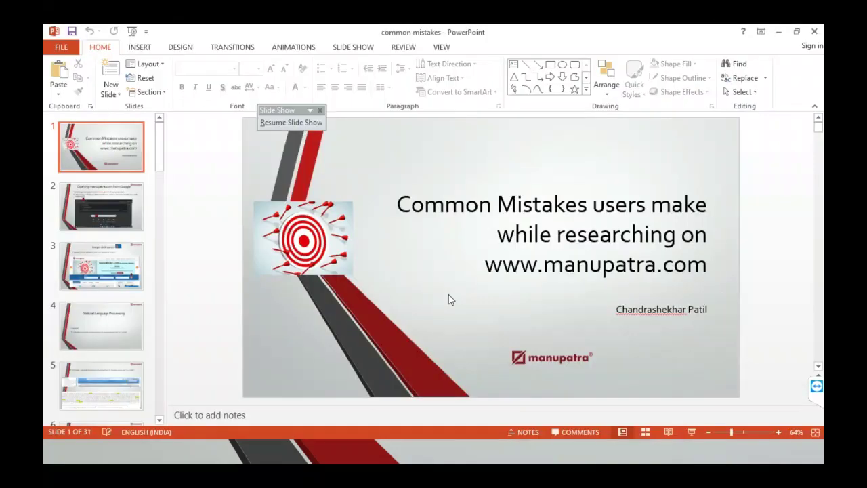
key(alt+Tab)
key(alt+Tab)
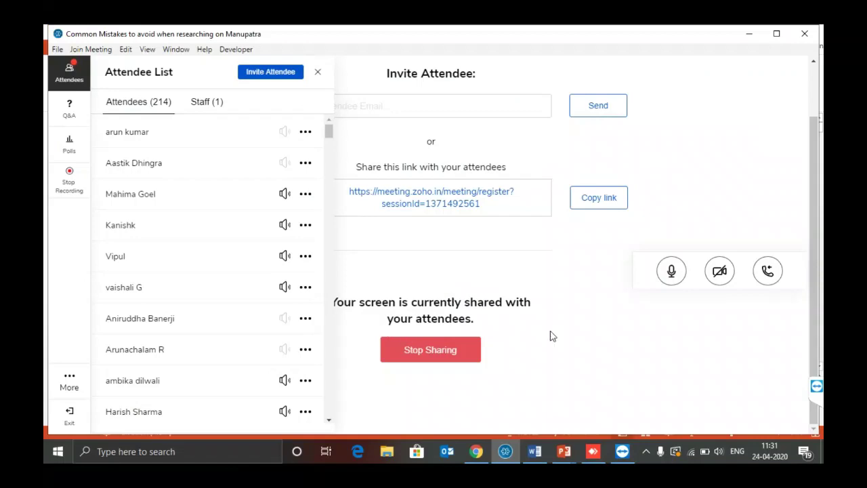
key(alt+Tab)
key(alt+Tab)
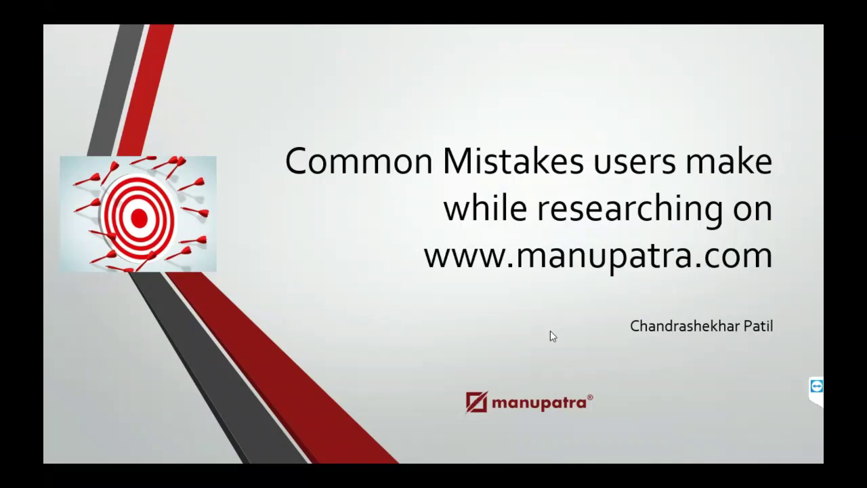
key(Right)
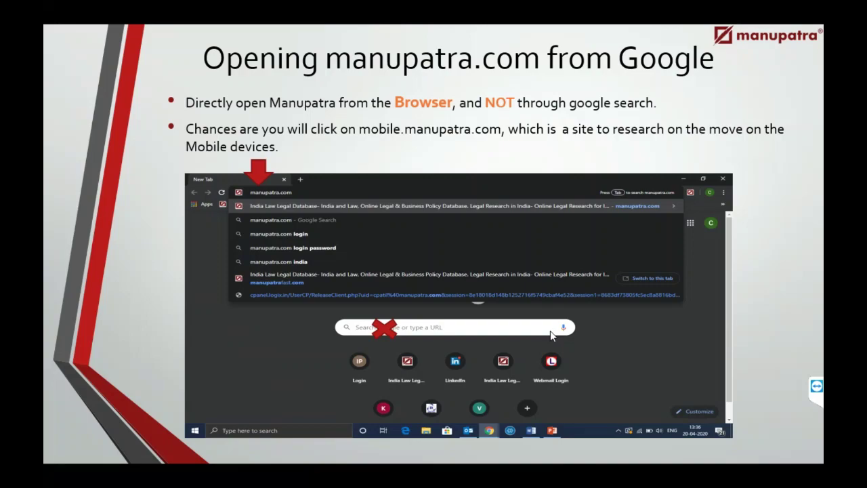
Switch to Chrome and open the google.com home page in a new tab.
key(alt+Tab)
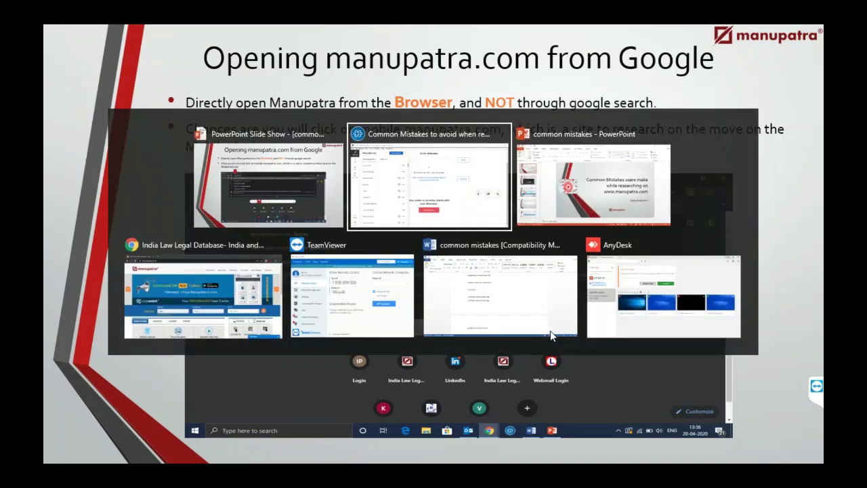
key(alt+Tab)
key(alt+Tab)
key(alt+Tab)
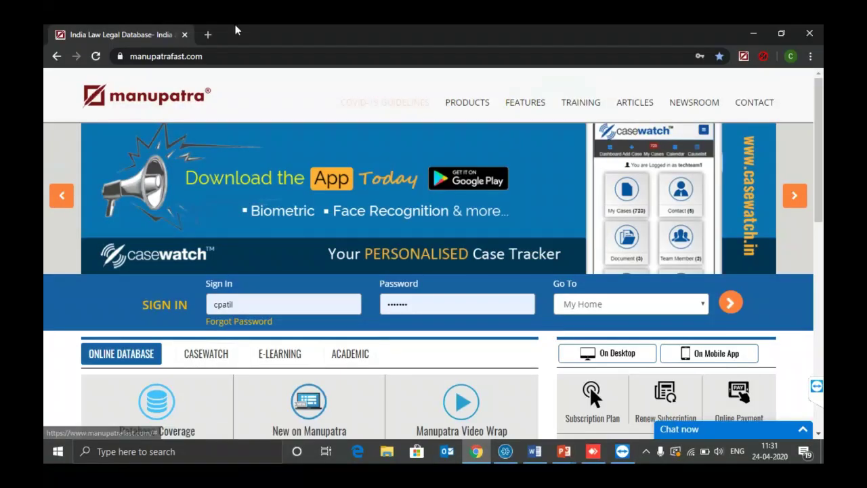
click(207, 34)
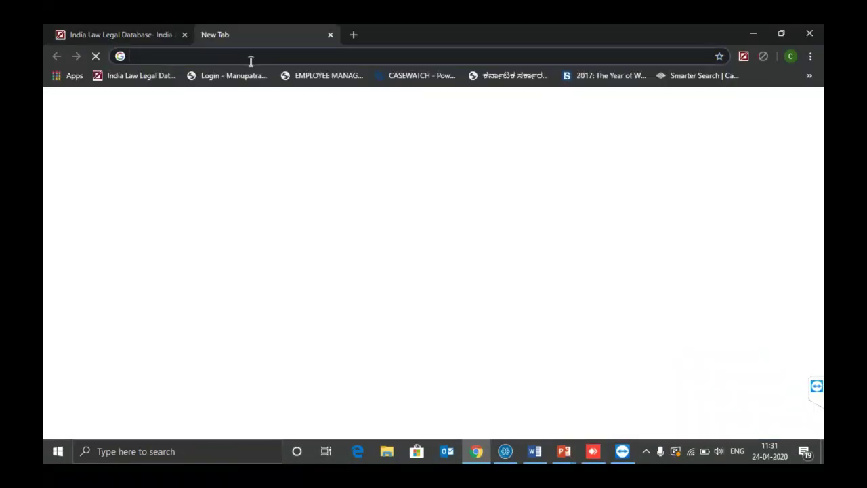
text(g)
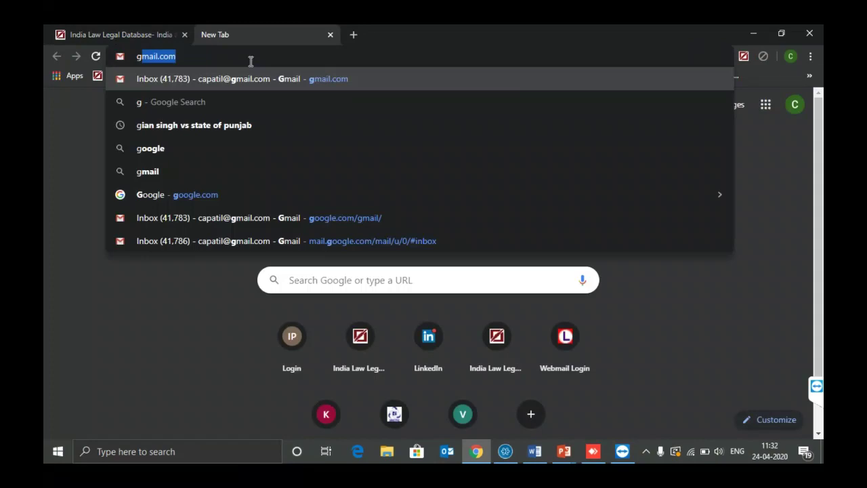
text(g)
key(BackSpace)
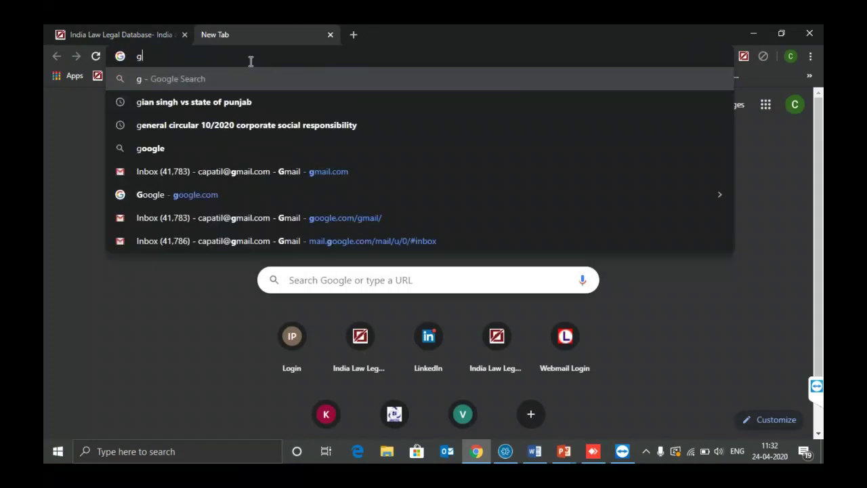
text(oo)
key(Return)
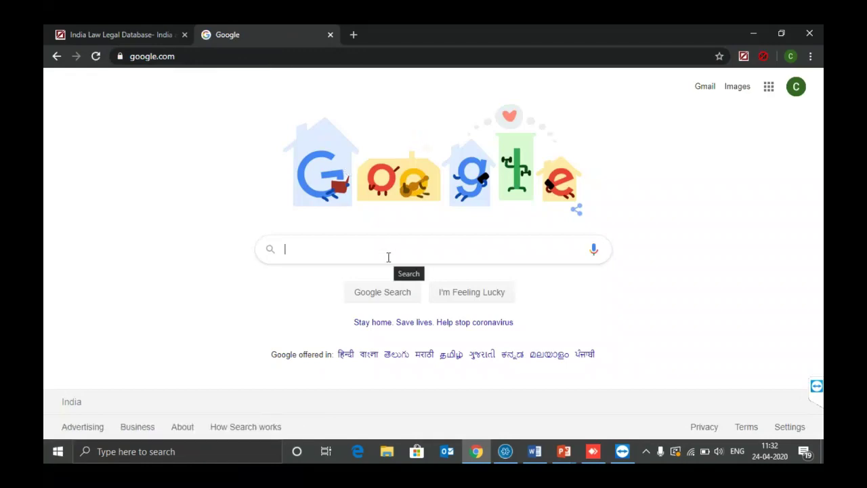
Search Google for manupatra.com, open the manupatrafast.com ipAccess result and look over the page.
text(manup)
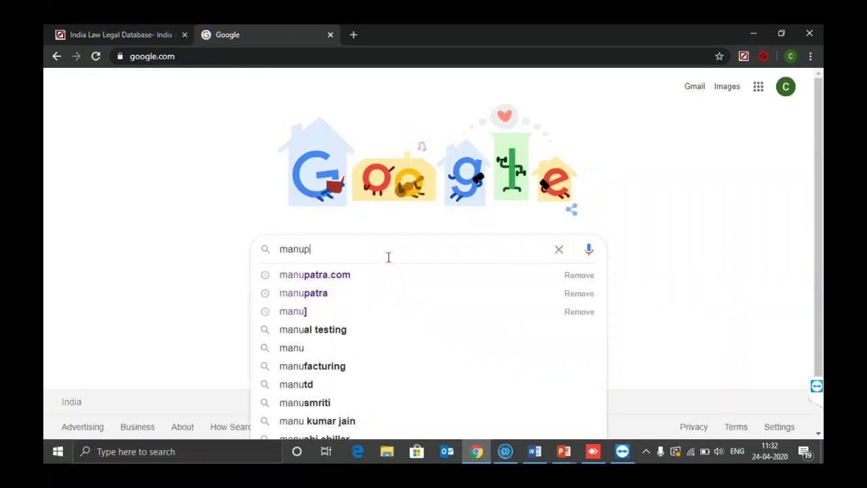
text(atra com)
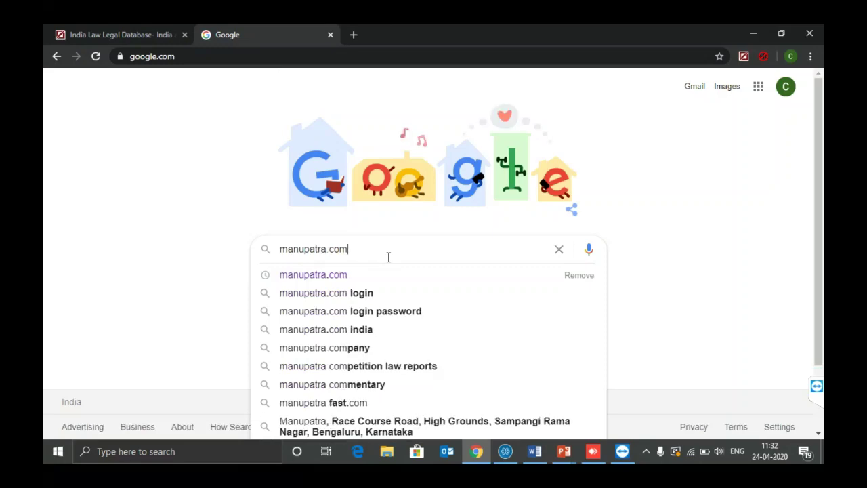
key(Return)
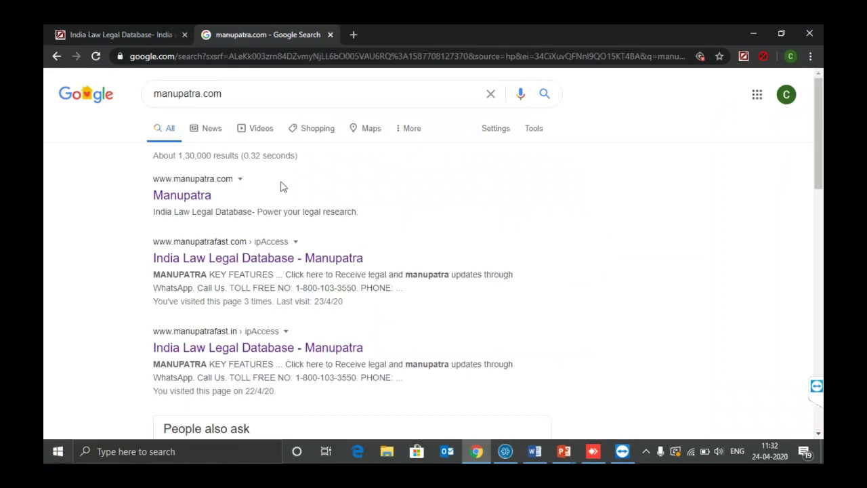
click(286, 261)
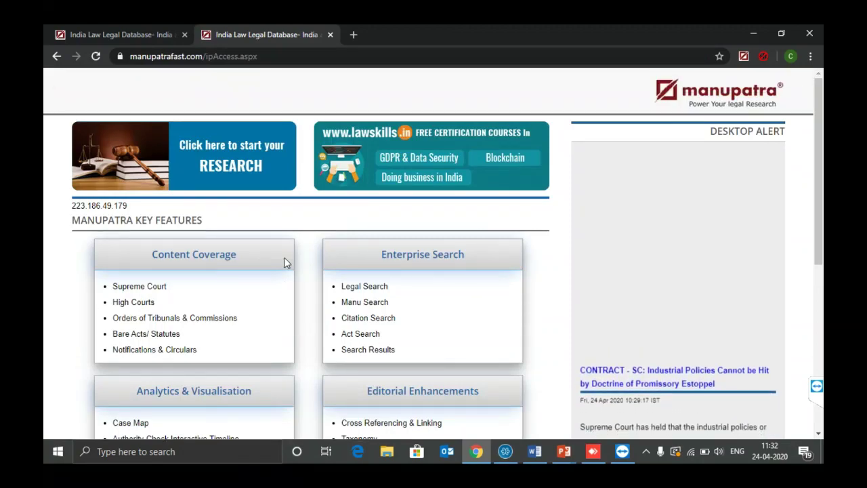
scroll(285, 263, down, 1)
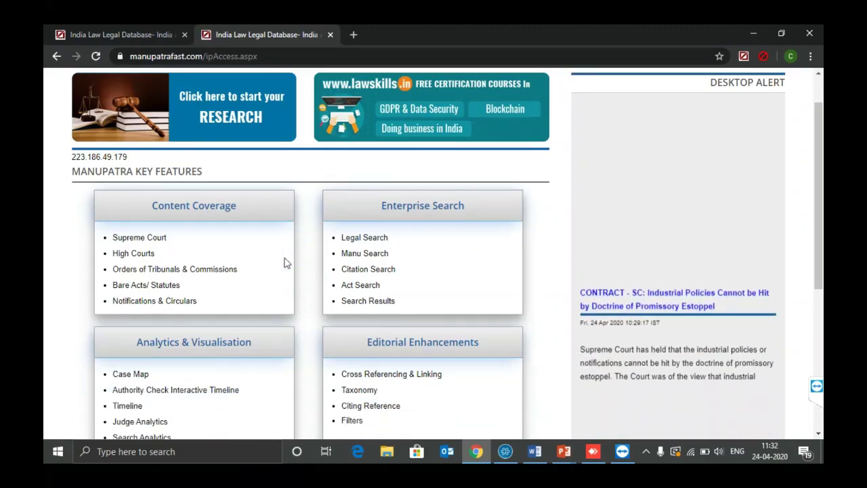
scroll(285, 263, up, 1)
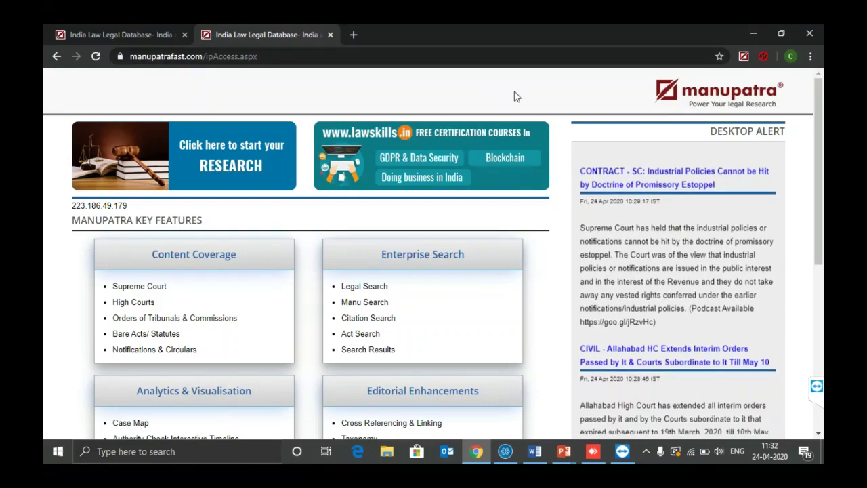
Load manupatra.com directly by its web address in the same browser tab.
click(467, 58)
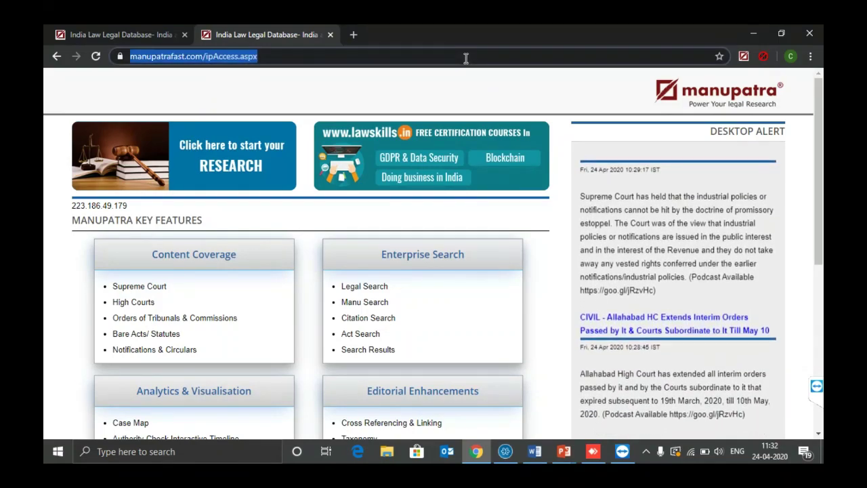
text(manupatra)
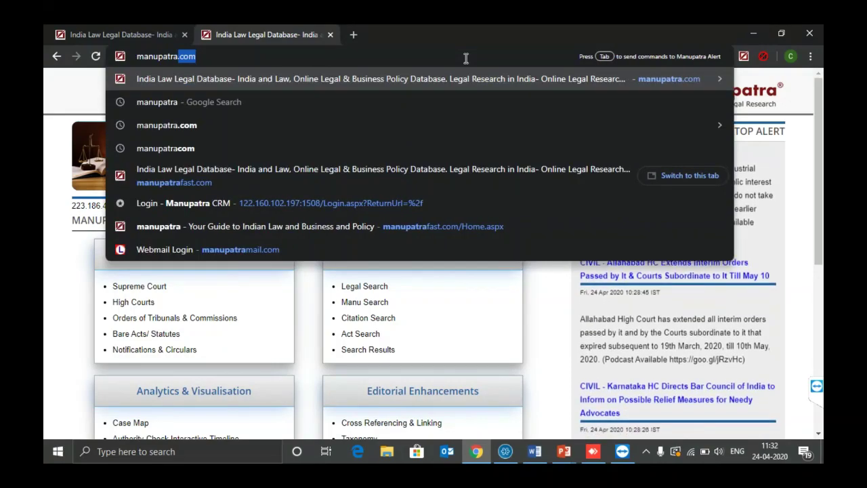
text(.com)
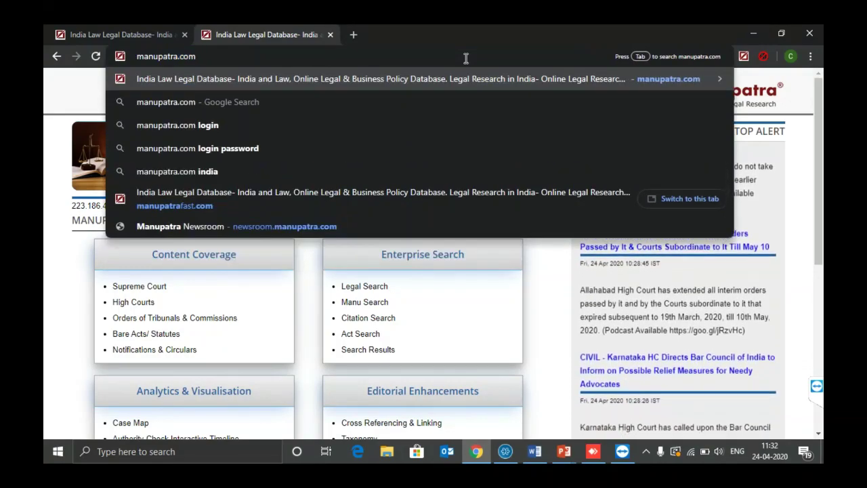
key(Return)
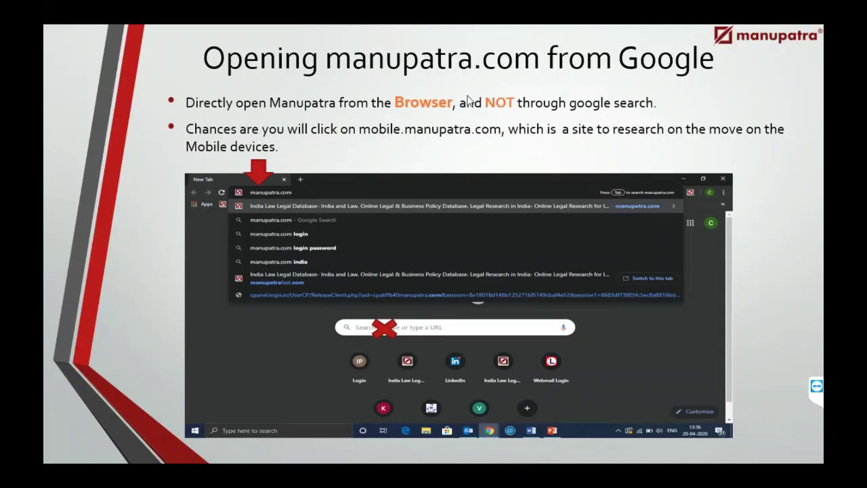
Go through the slide "Single click on GO" and advance the slide show to "Natural Language Processing".
click(467, 100)
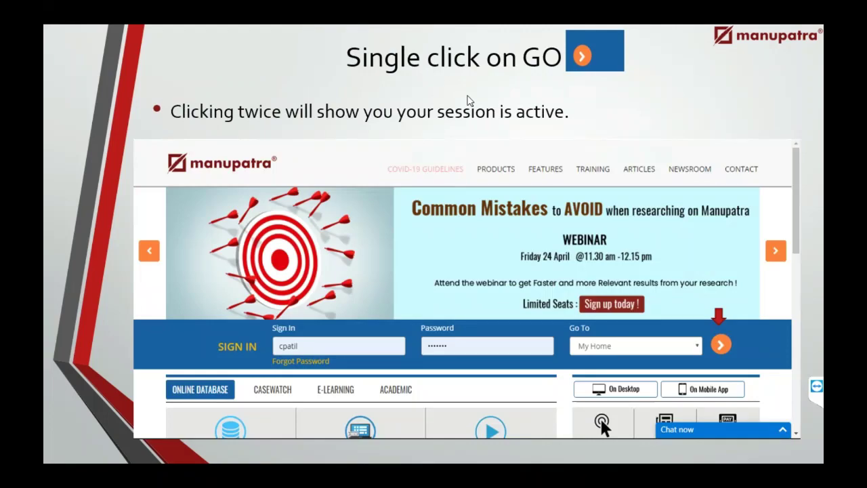
key(alt+Tab)
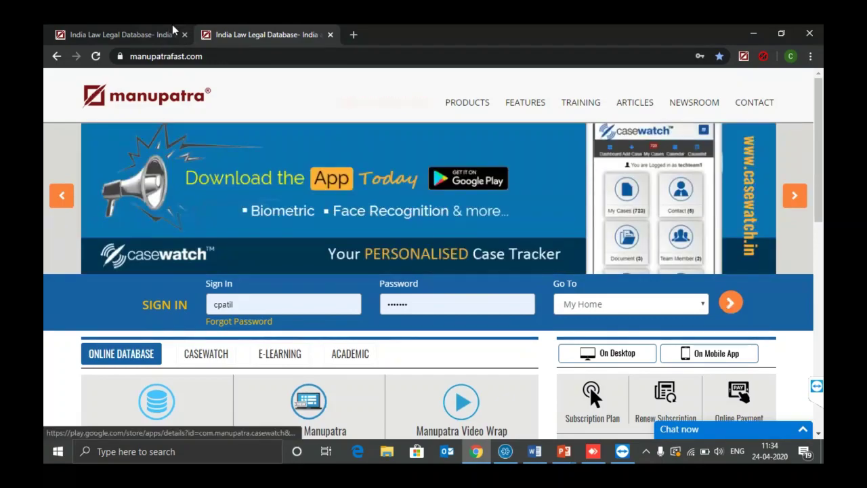
key(alt+Tab)
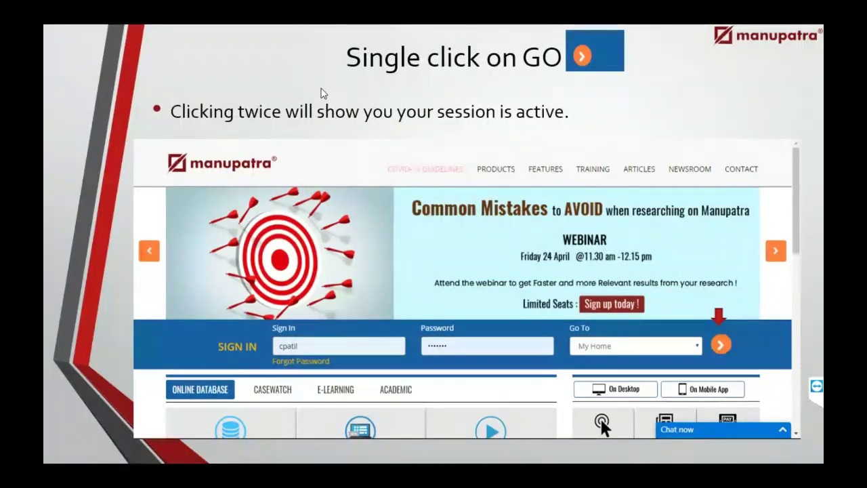
key(Right)
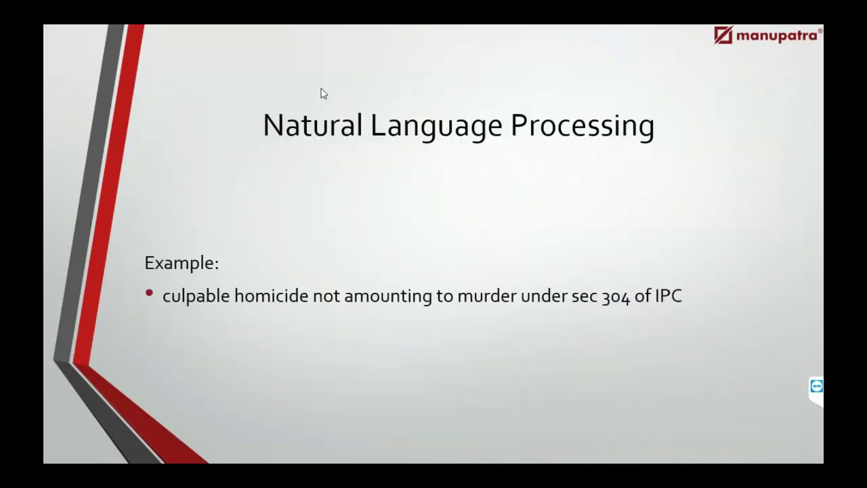
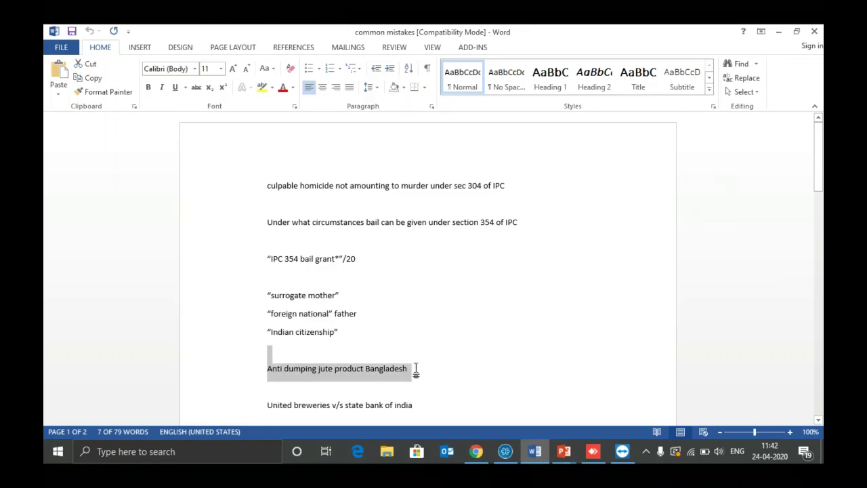
Switch to Manupatra in Chrome and run a Manu Search for "Anti dumping jute product Bangladesh" limited to Notifications and Circulars.
key(alt+Tab)
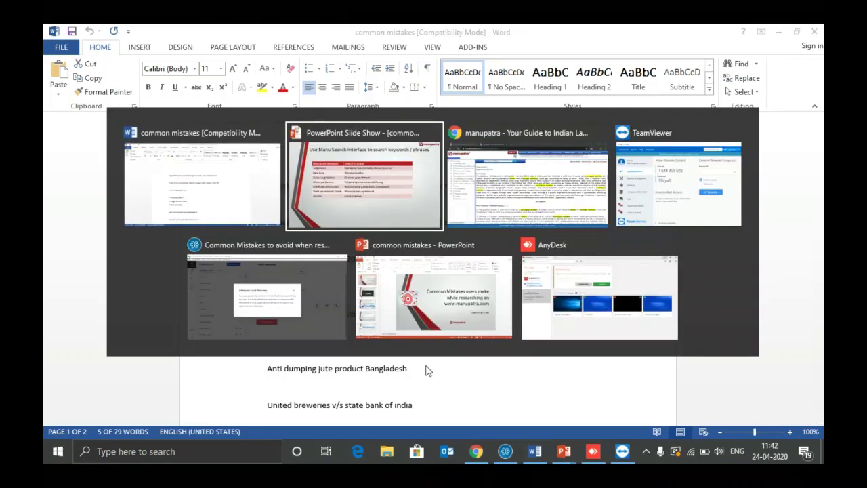
key(alt+Tab)
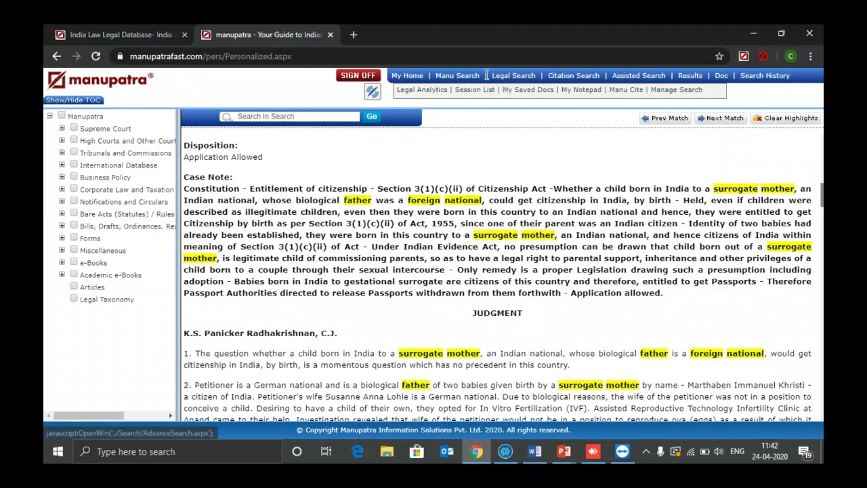
click(469, 76)
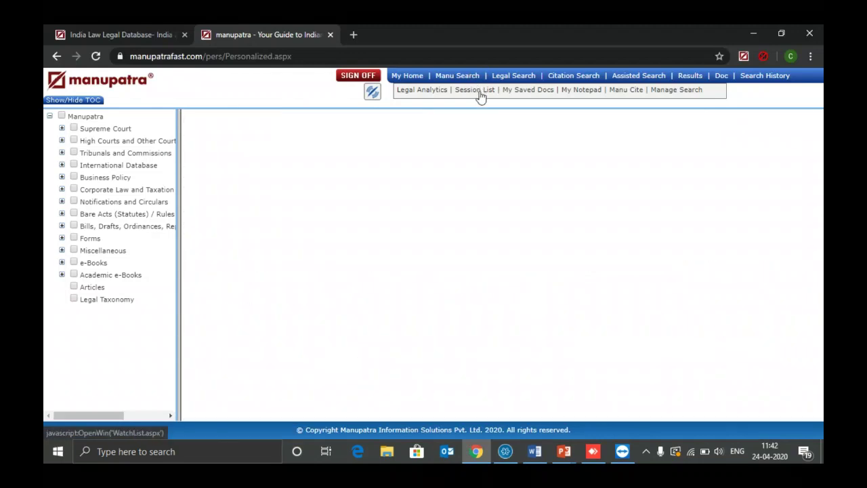
click(442, 120)
text(Anti dumping jute product Bangladesh)
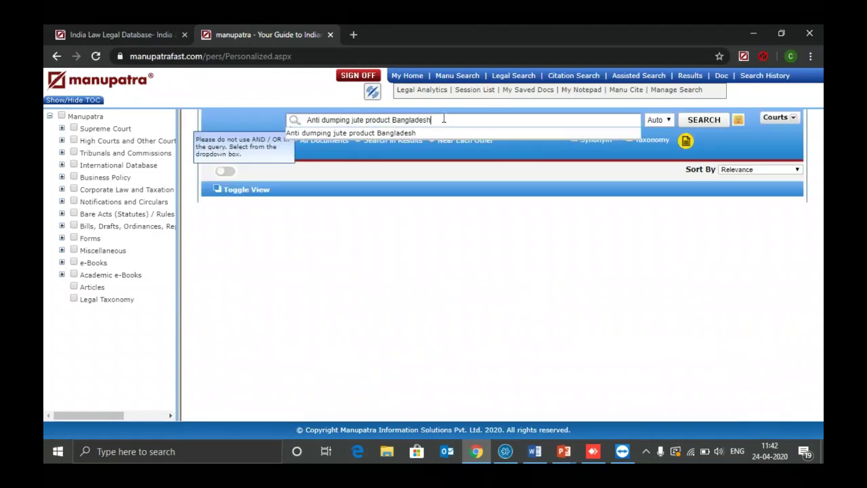
click(428, 201)
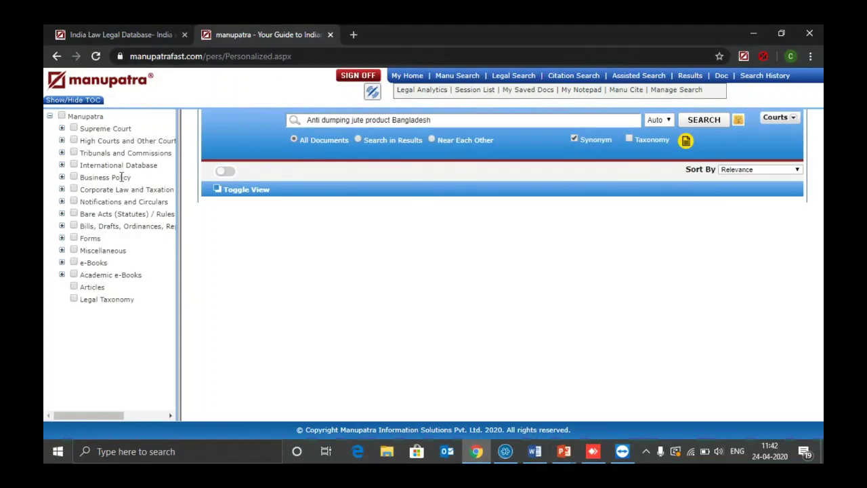
click(73, 202)
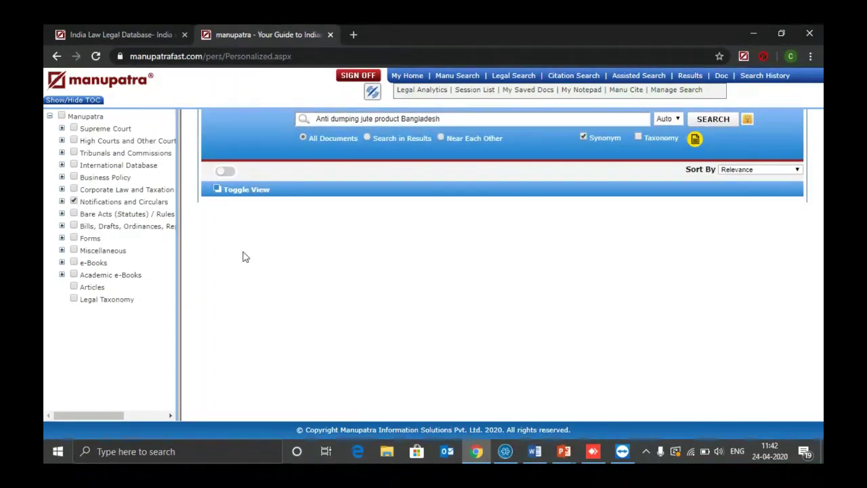
click(718, 122)
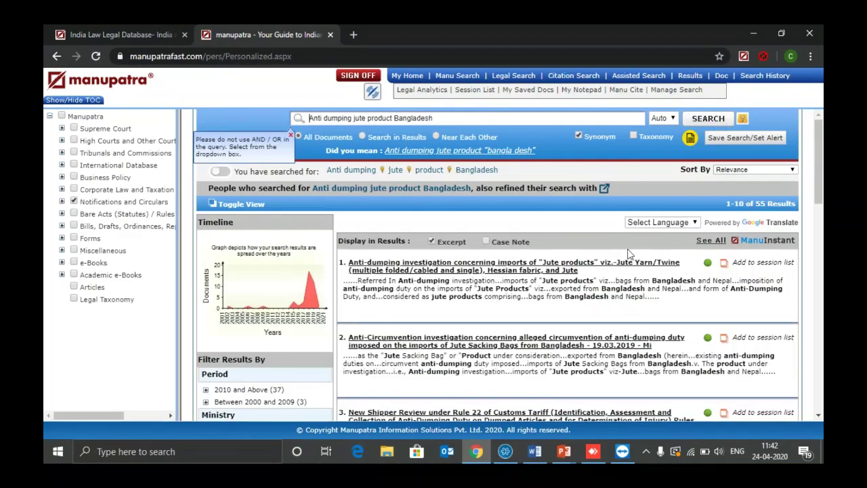
Open the first result on the jute products anti-dumping investigation in a maximized window, view the highlighted terms and close it.
click(723, 267)
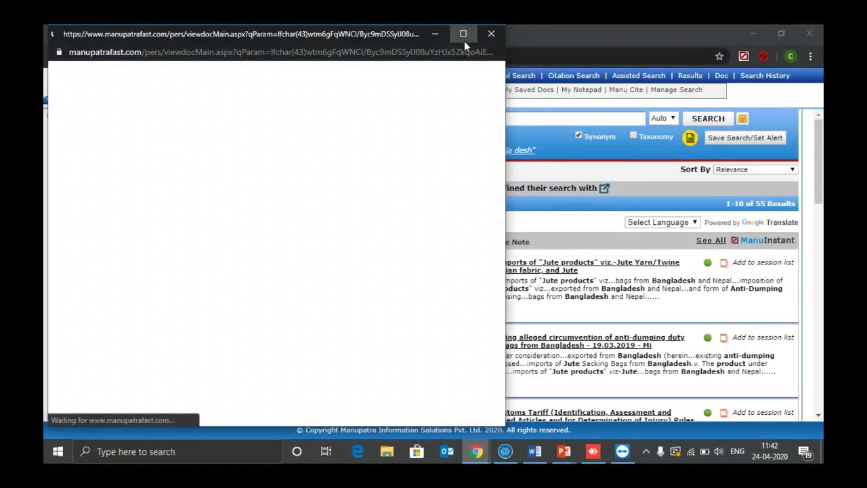
click(464, 39)
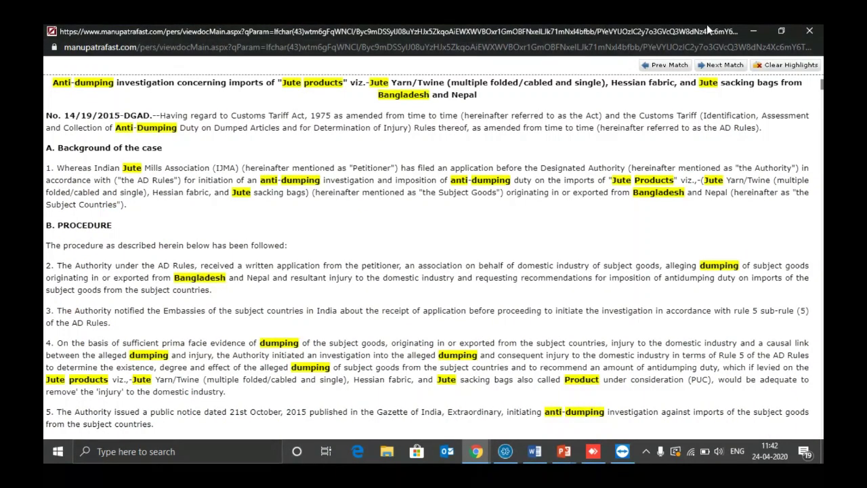
click(810, 31)
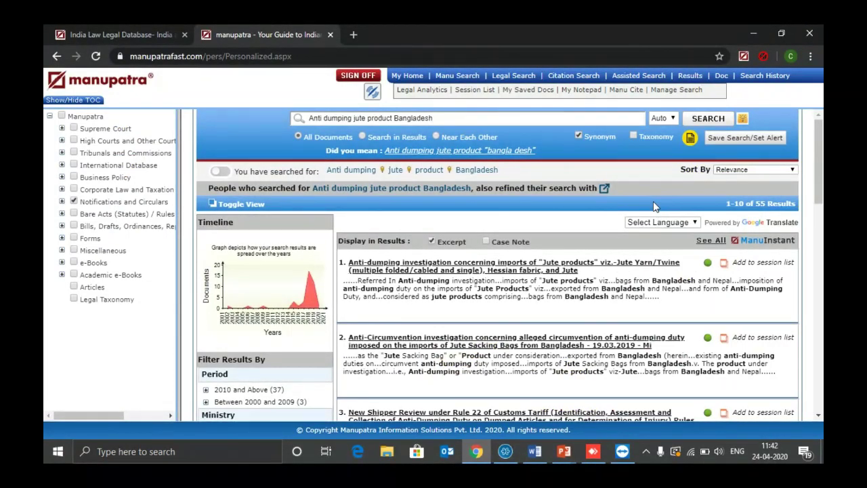
Switch to the PowerPoint slide show and advance to the slide "Avoid using v/s between party names for search".
key(alt+Tab)
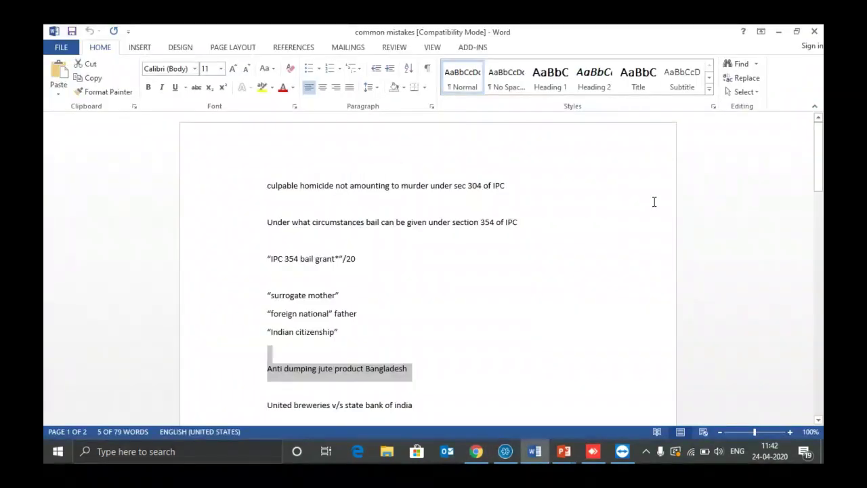
key(alt+Tab)
key(alt+Tab)
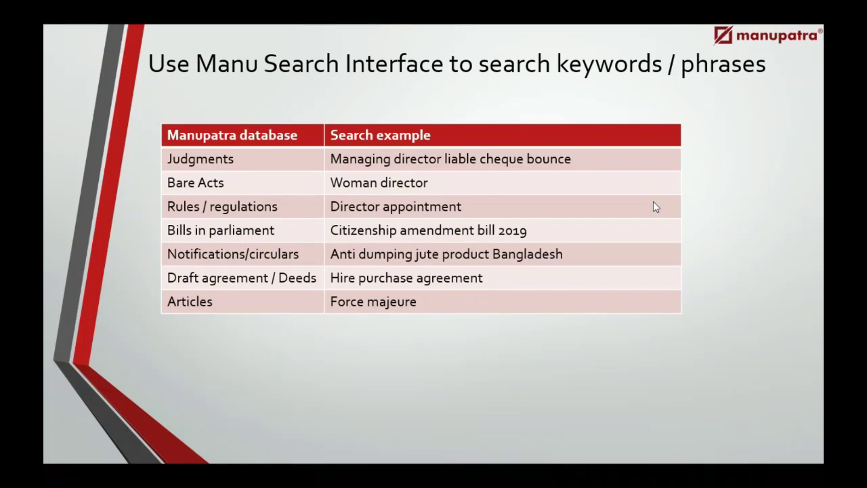
click(654, 203)
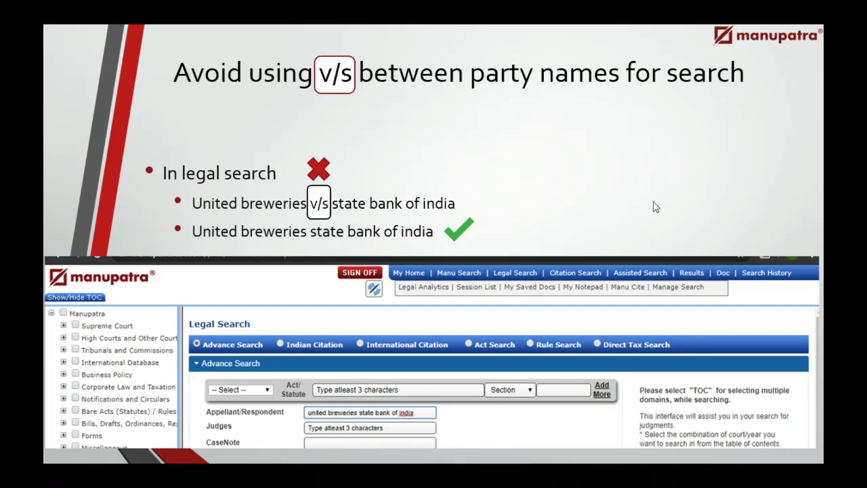
Switch to the "common mistakes" Word document and select the line "United breweries v/s state bank of india".
key(alt+Tab)
key(alt+Tab)
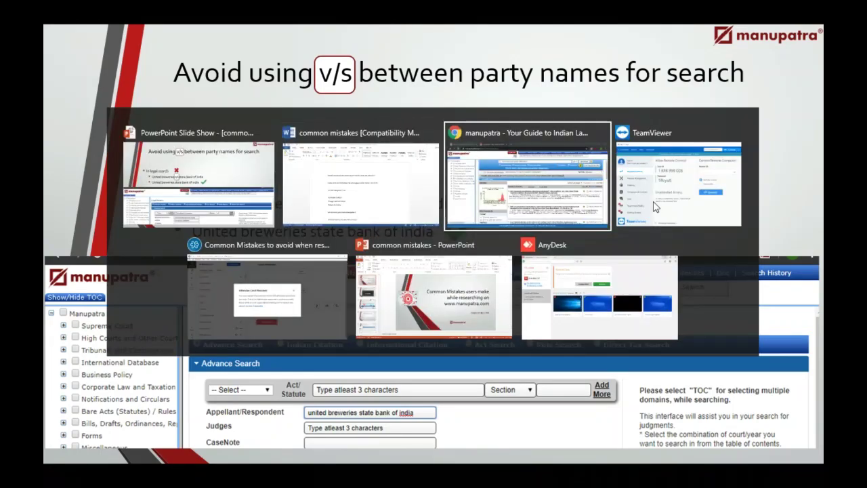
key(alt+Tab)
key(alt+Tab)
key(alt+Tab)
key(alt+Tab)
key(alt+Tab)
key(alt+Tab)
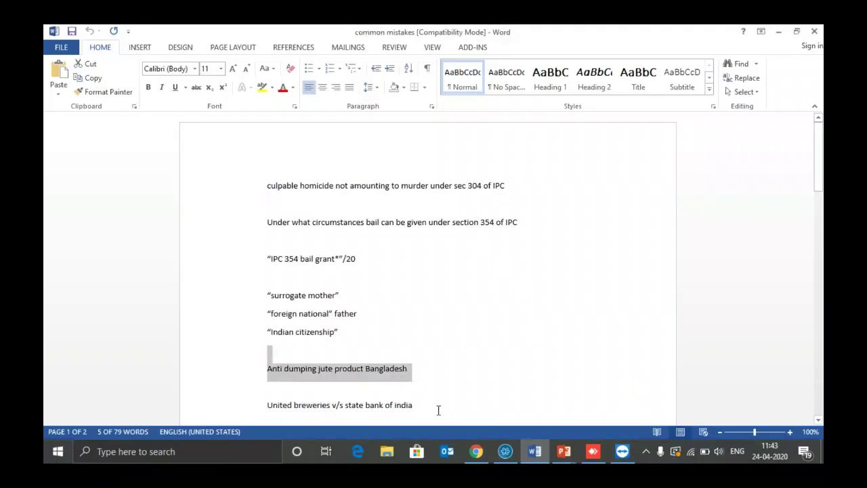
drag(430, 405, 265, 404)
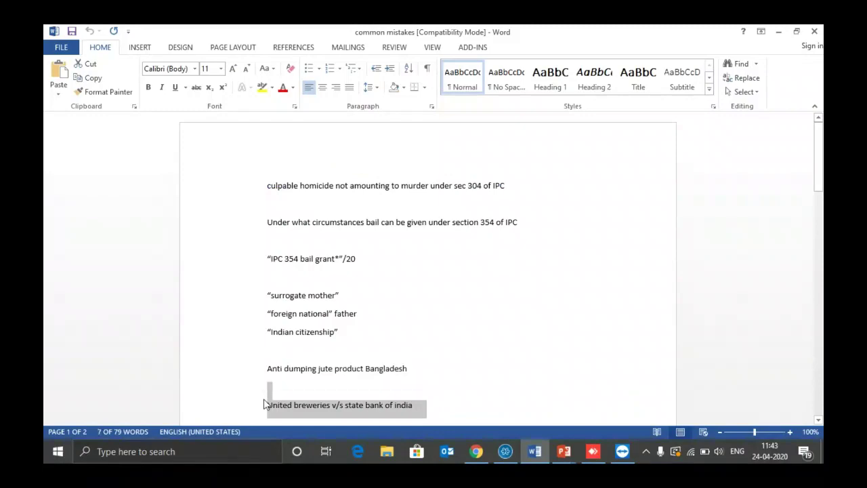
Switch to Manupatra in Chrome, deselect Notifications and Circulars, and run a Legal Search for Appellant/Respondent "United breweries v/s state bank of india".
key(alt+Tab)
key(alt+Tab)
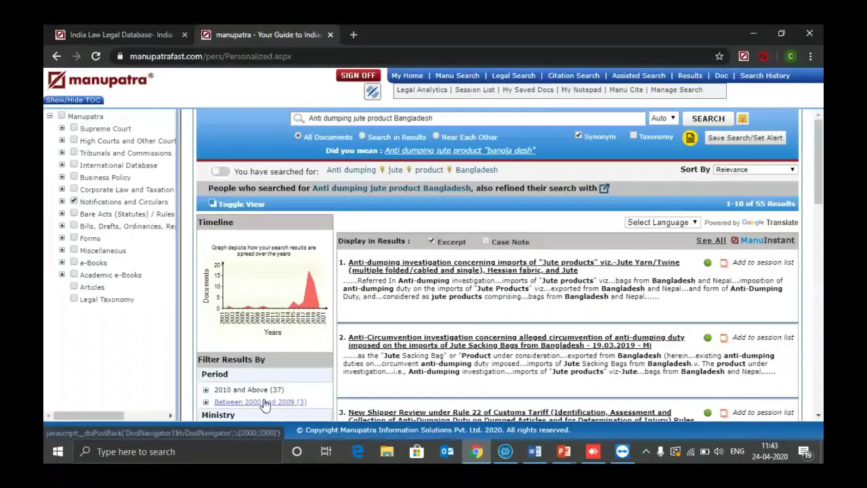
click(516, 76)
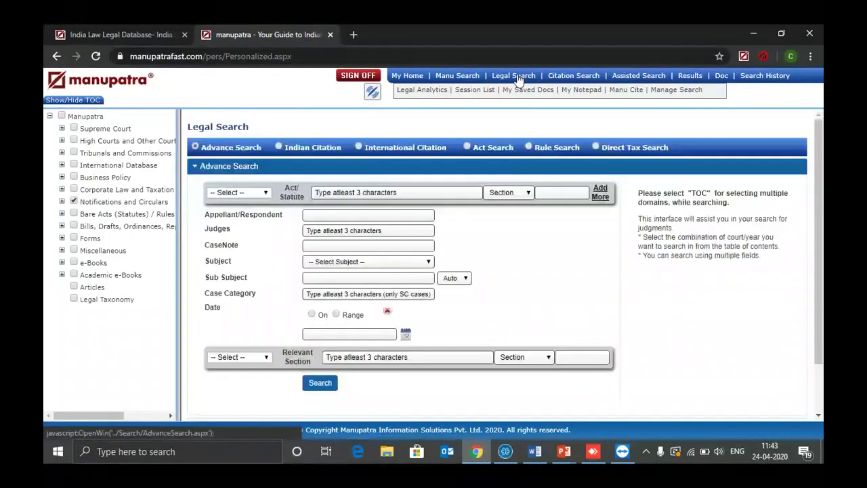
click(372, 214)
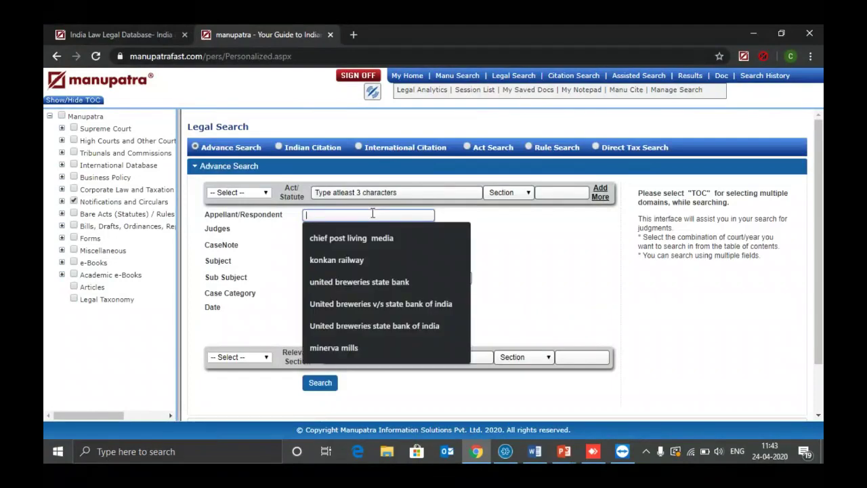
click(380, 304)
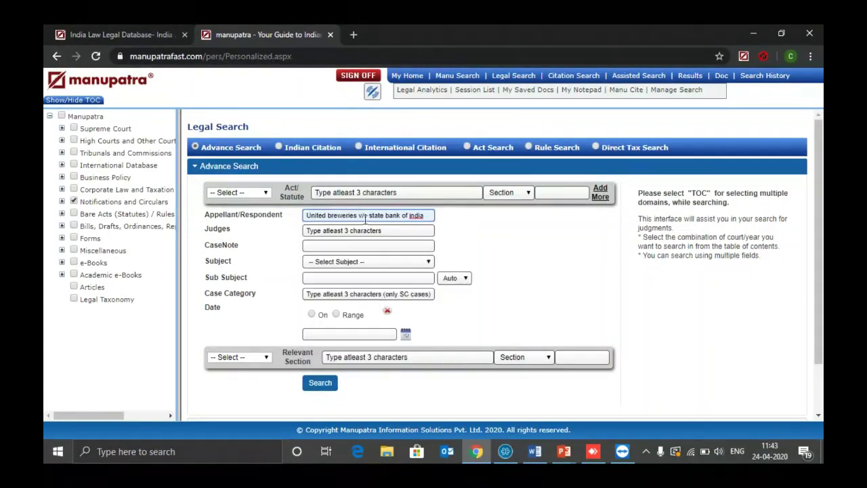
click(73, 202)
click(320, 384)
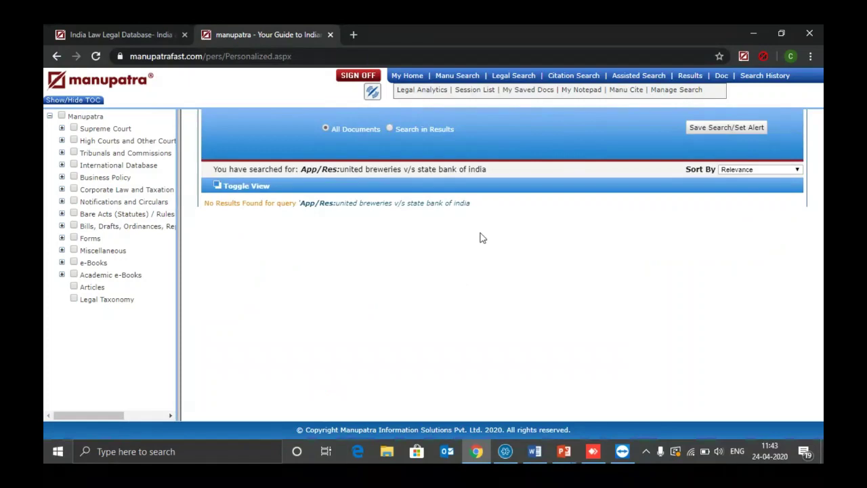
Run a new Legal Search with Appellant/Respondent set to "United breweries state bank of india", without v/s.
click(512, 76)
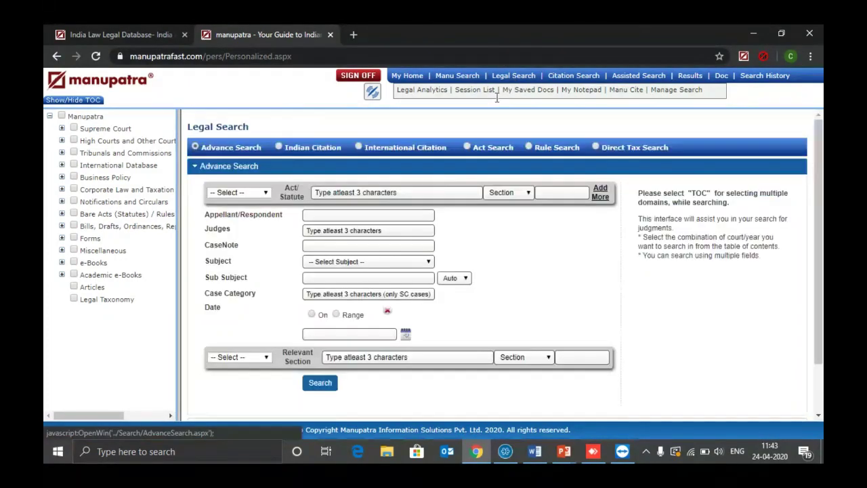
click(396, 214)
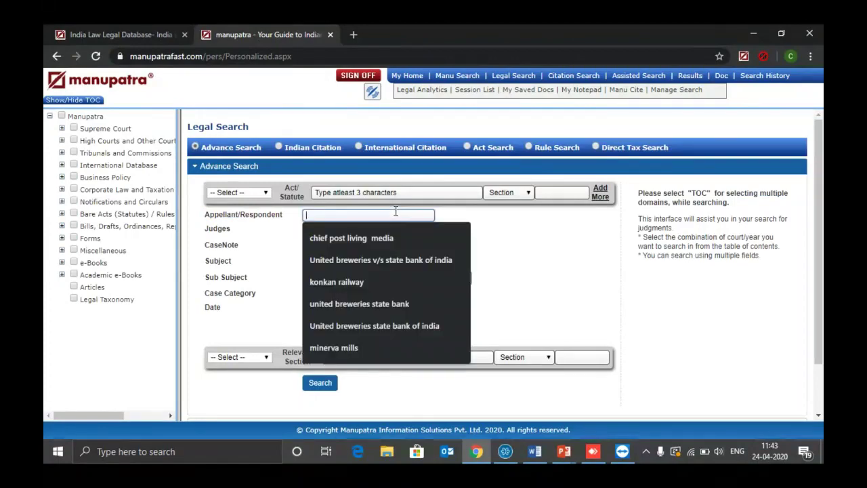
click(370, 325)
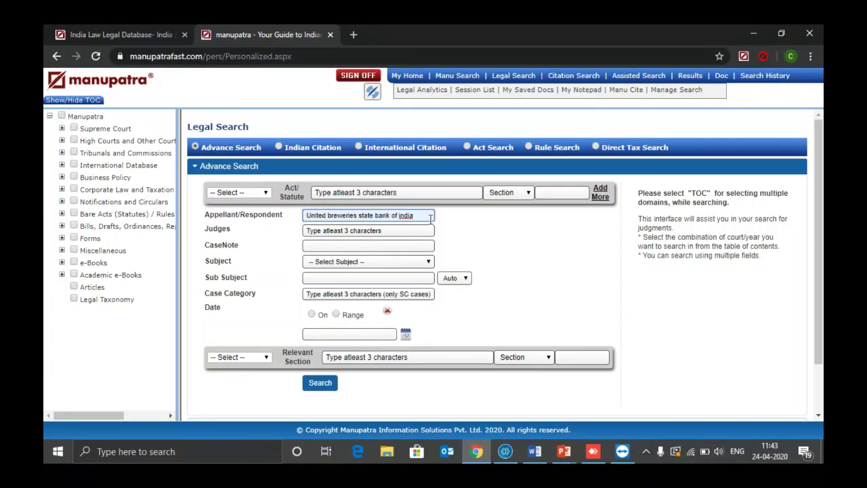
click(328, 387)
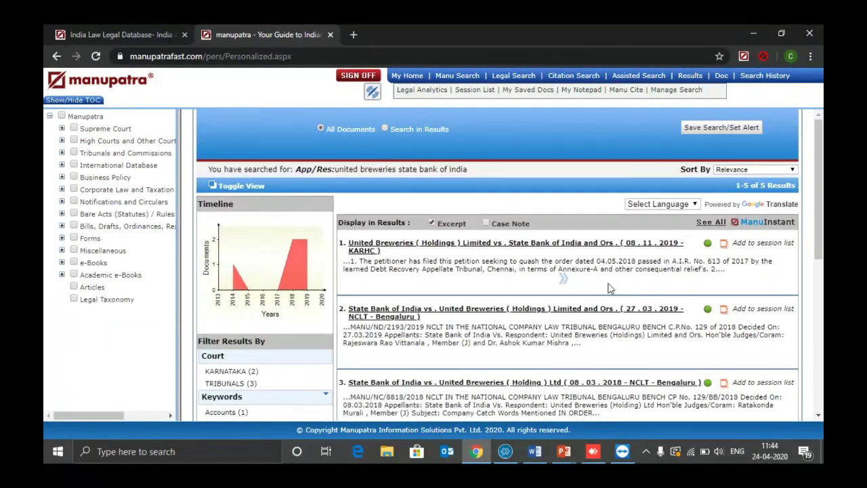
Return to the PowerPoint slide show and advance it to the "Citation Search" slide.
key(alt+Tab)
key(shift+Home)
key(alt+Tab)
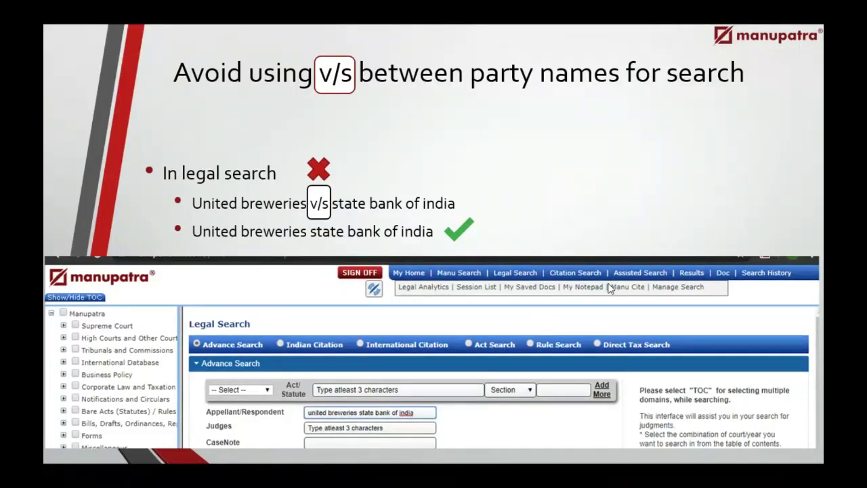
key(Right)
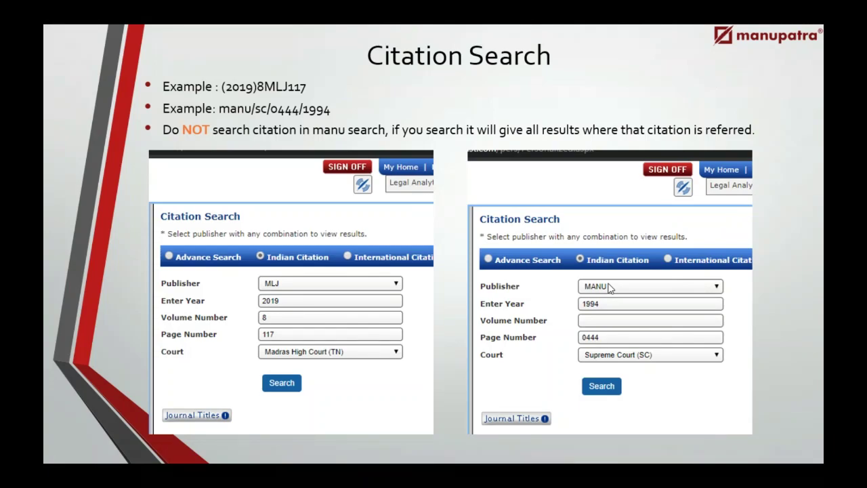
Switch to Manupatra in Chrome, open Citation Search and choose publisher MLJ and year 2019.
key(alt+Tab)
key(alt+Tab)
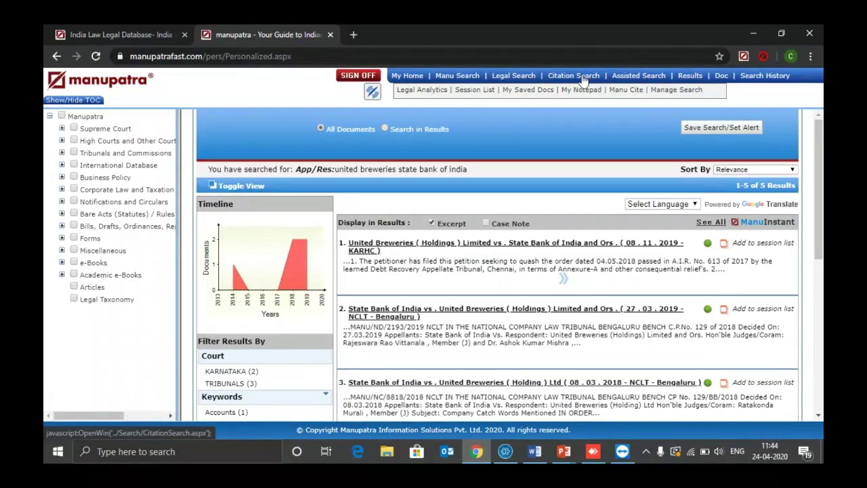
click(583, 79)
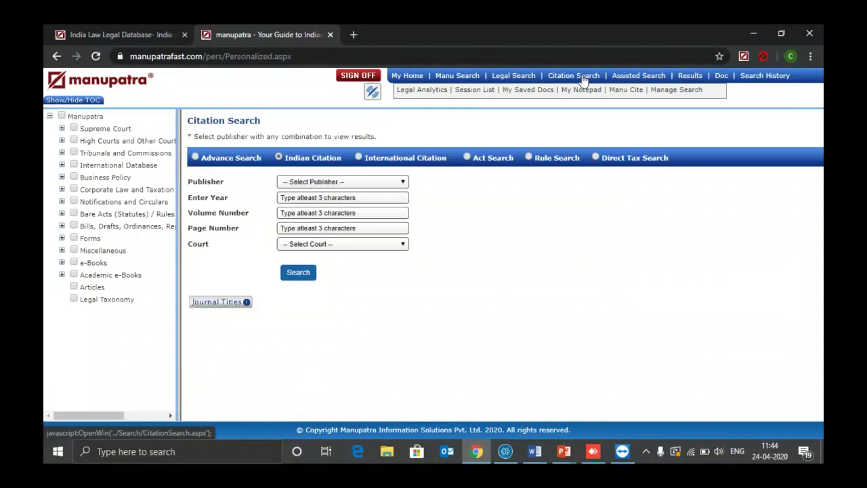
click(377, 185)
text(ml)
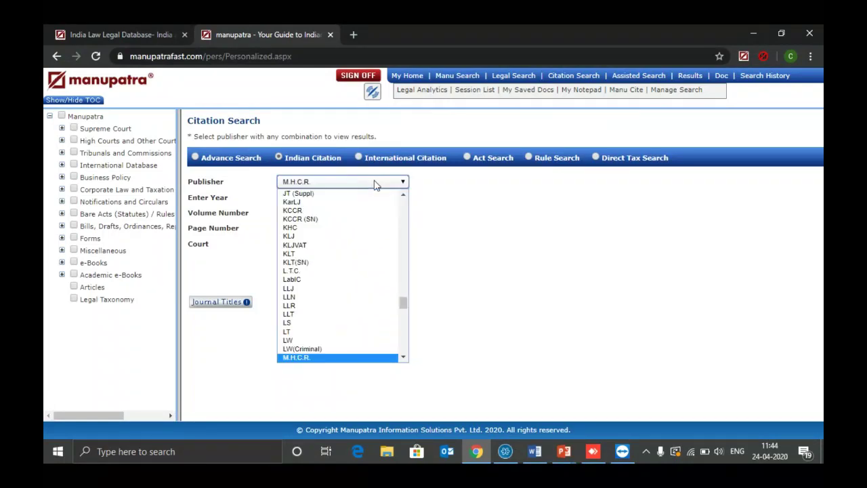
key(Return)
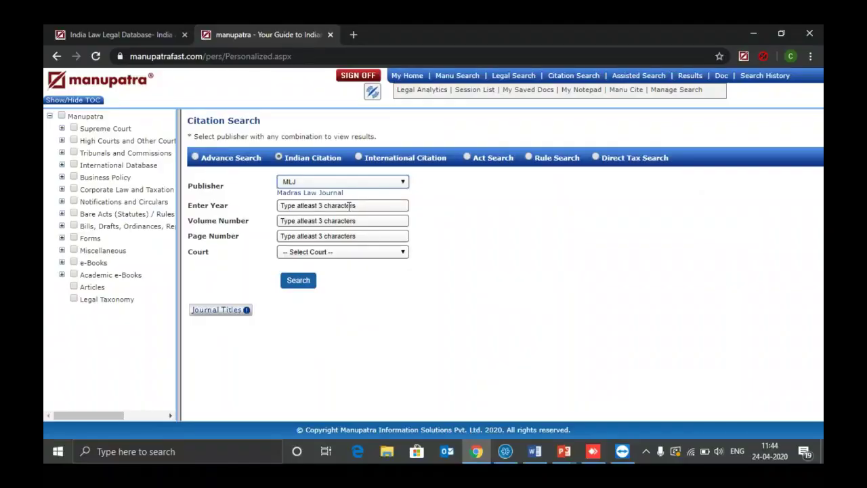
click(349, 207)
text(2019)
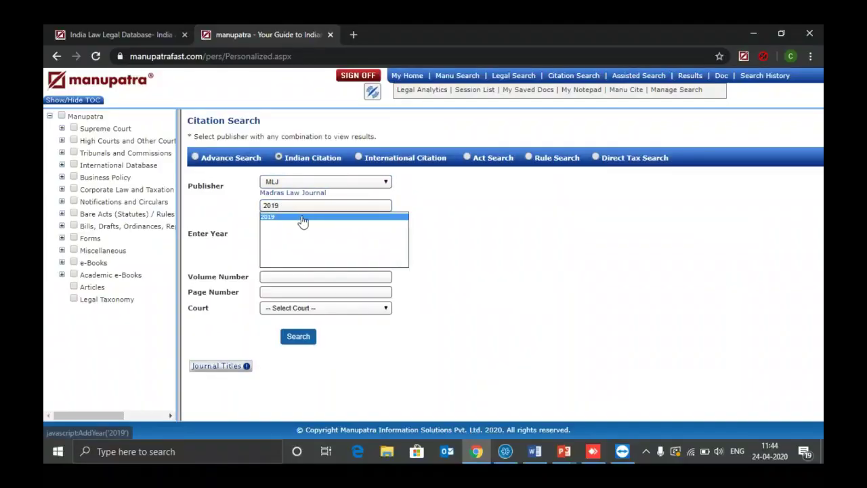
click(305, 218)
Enter volume number 8 and page number 117 for the Indian citation.
click(314, 220)
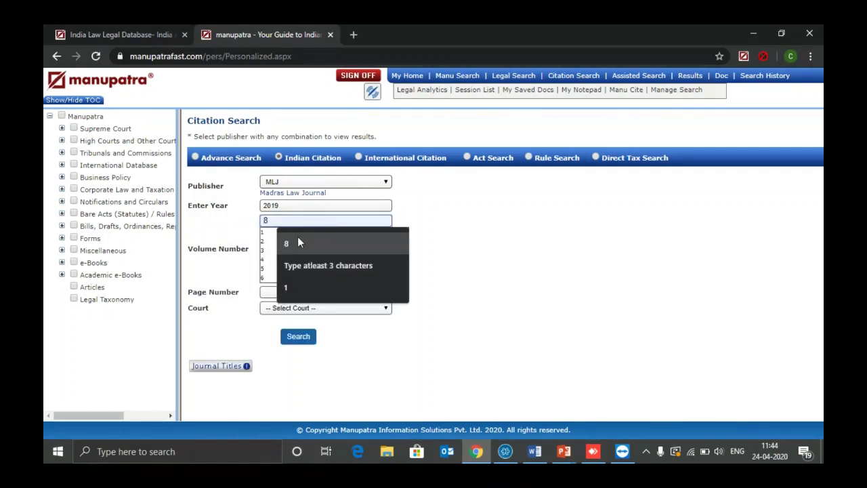
click(298, 242)
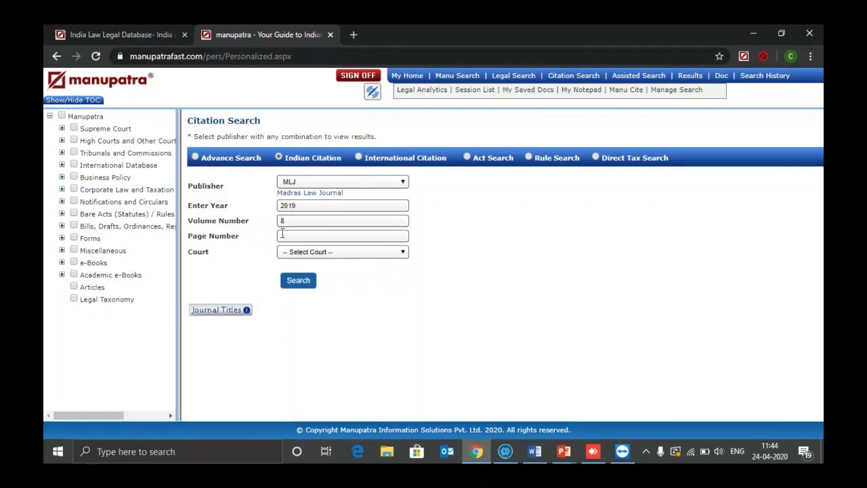
click(290, 235)
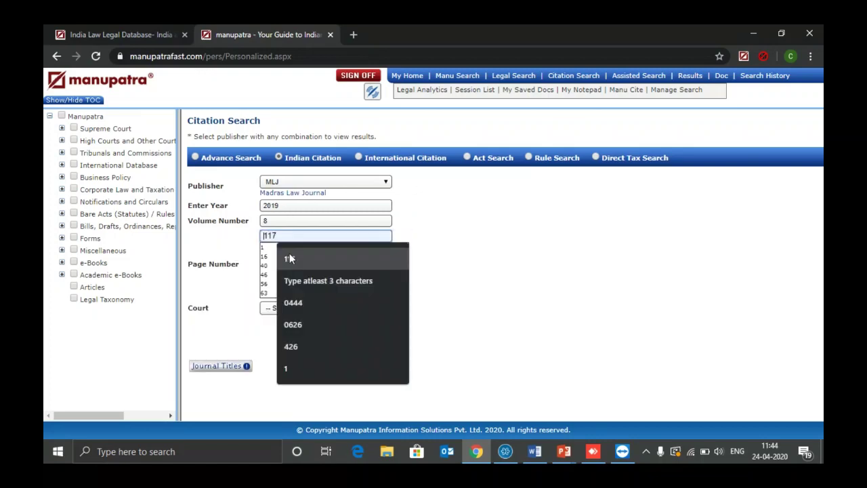
click(291, 258)
click(293, 248)
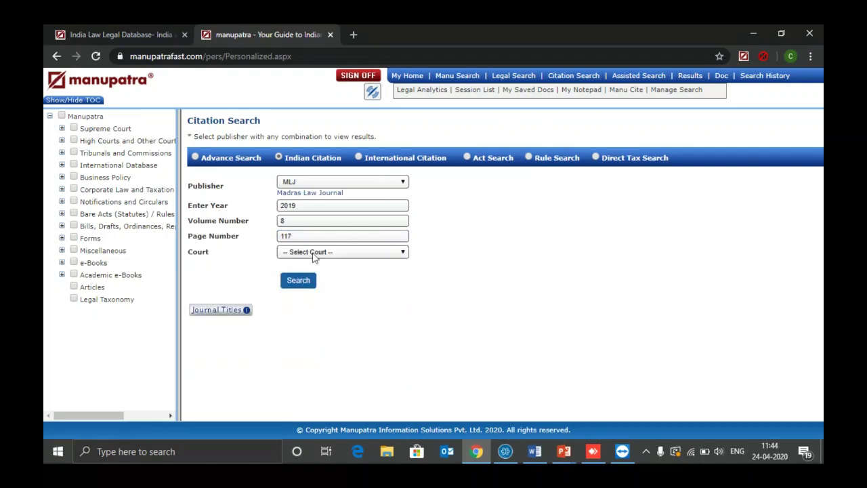
Set the court to Madras High Court (TN) and run the citation search.
click(313, 252)
text(madras)
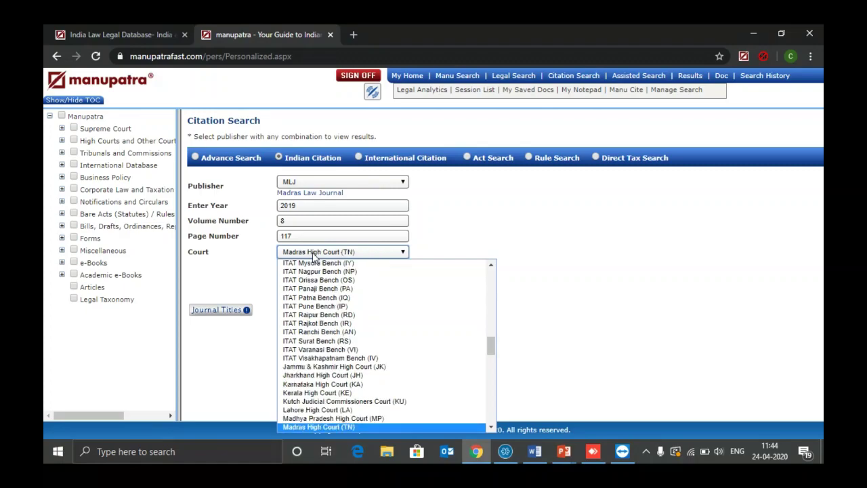
click(313, 252)
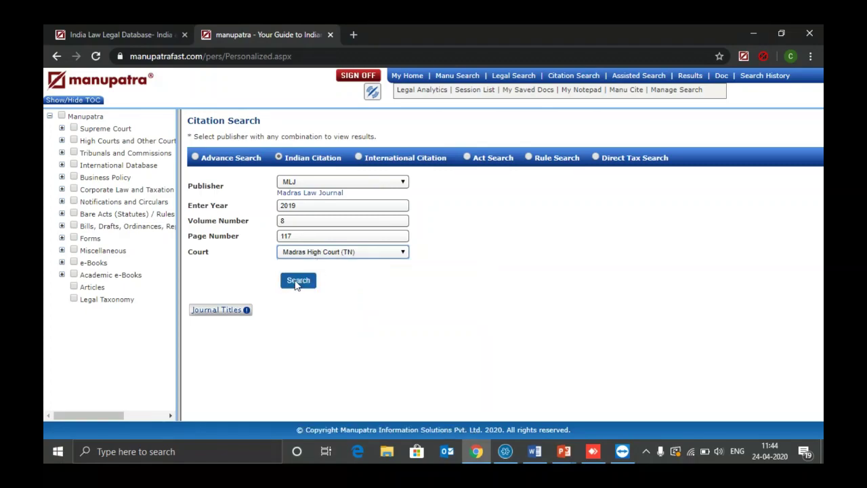
click(296, 282)
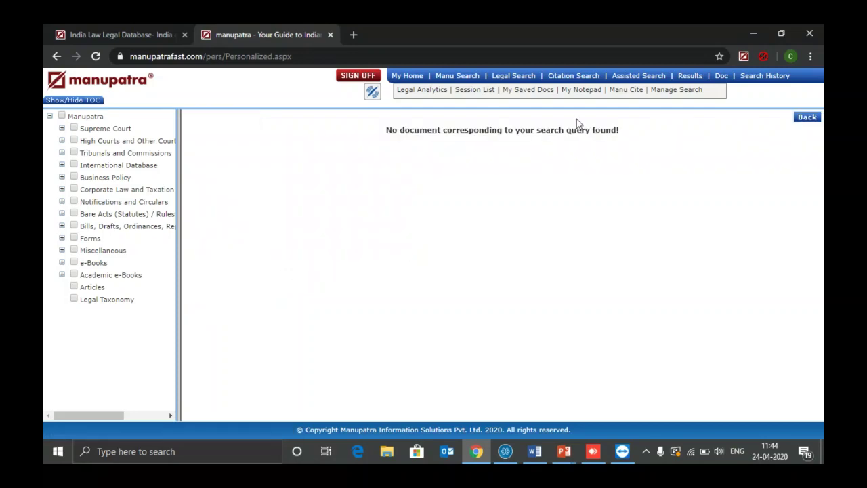
Go back to the citation form, rerun the search for (2019) 8 MLJ 117 and open judgment MANU/SC/1538/2019 to view it.
click(817, 119)
click(298, 274)
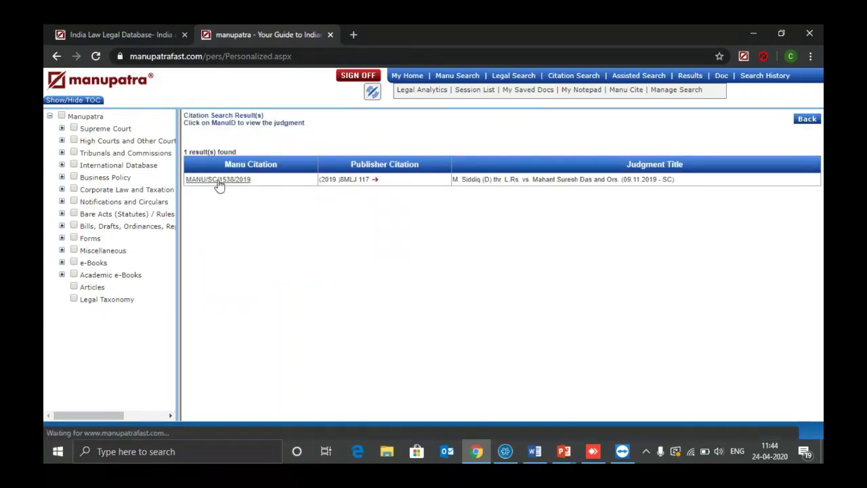
click(219, 180)
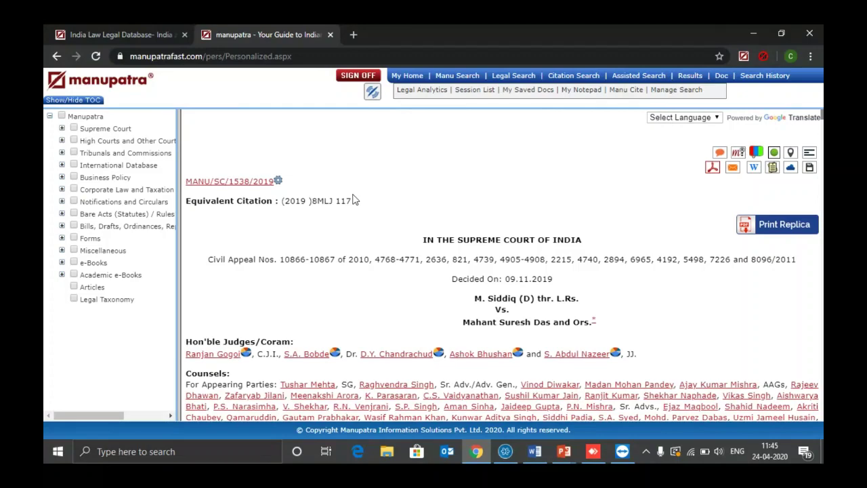
scroll(352, 200, down, 2)
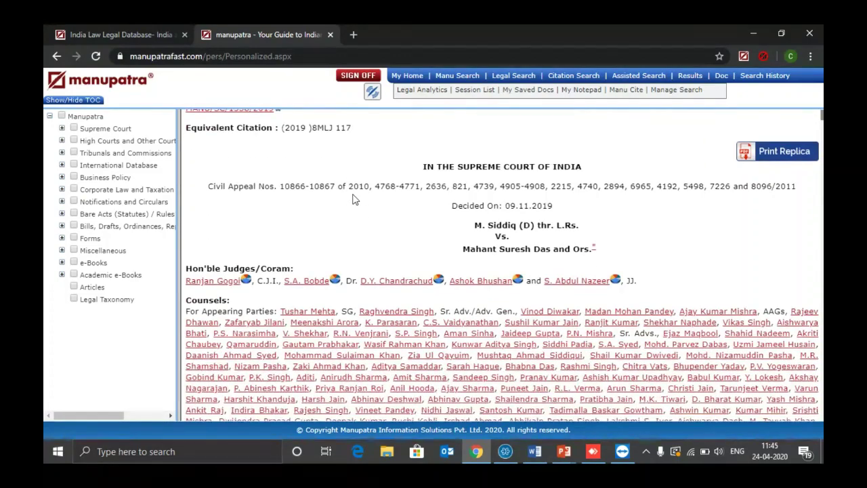
Open a fresh Citation Search form and choose MANU as the publisher.
scroll(353, 200, up, 2)
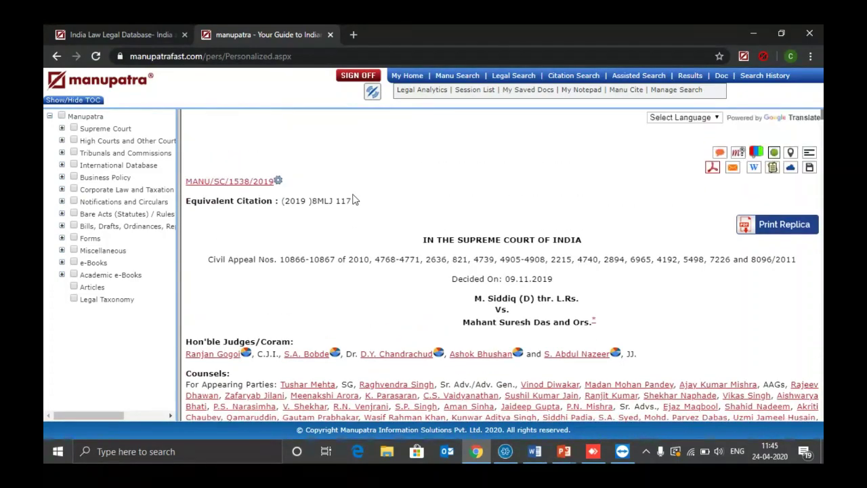
click(578, 82)
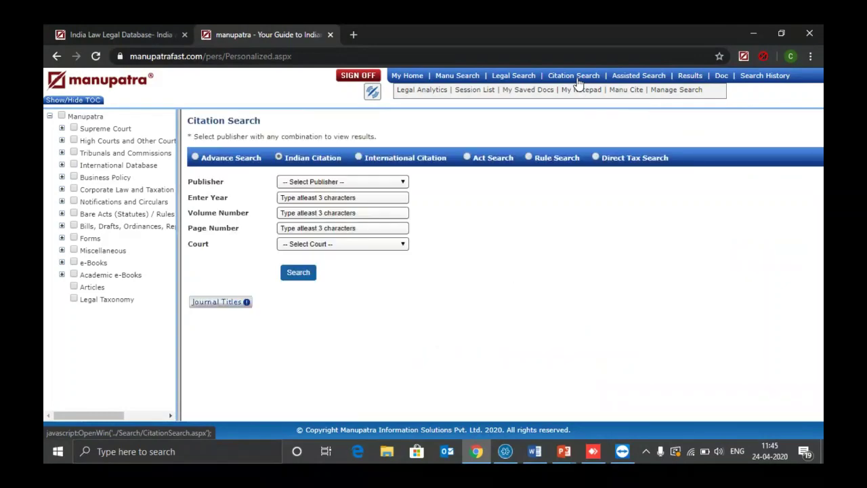
click(390, 185)
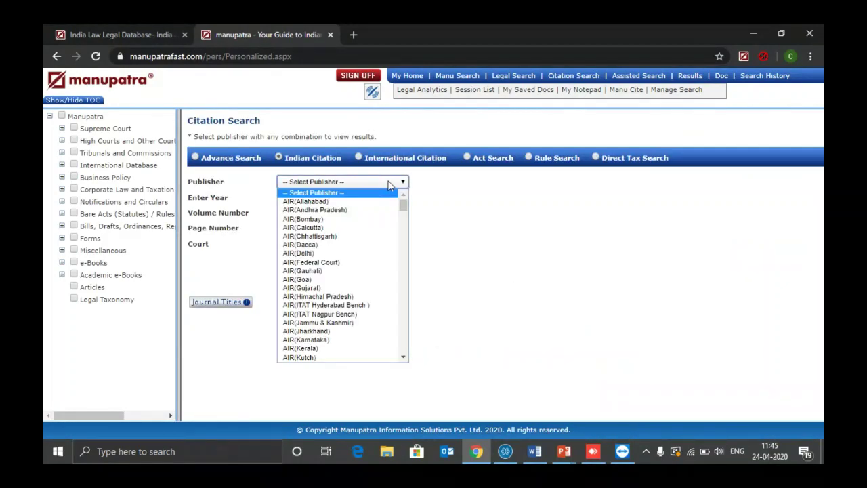
text(manu)
key(Return)
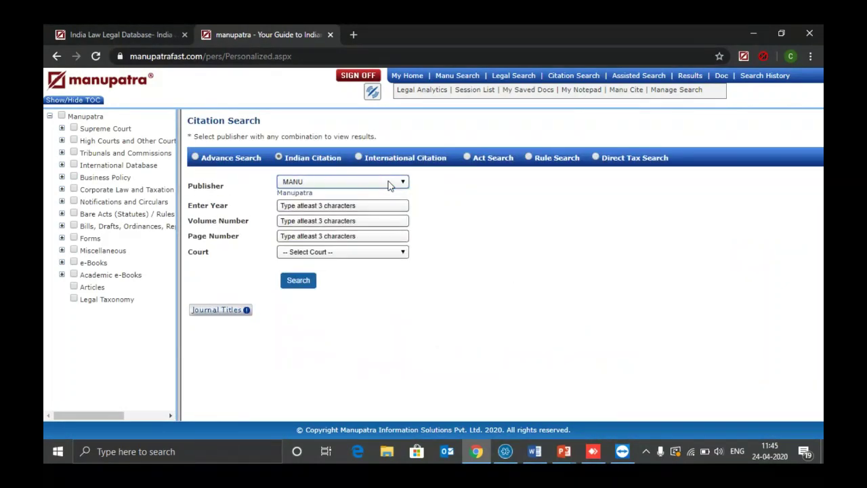
Set the citation year to 1994 and the page number to 0444, with no volume number.
click(361, 204)
text(199)
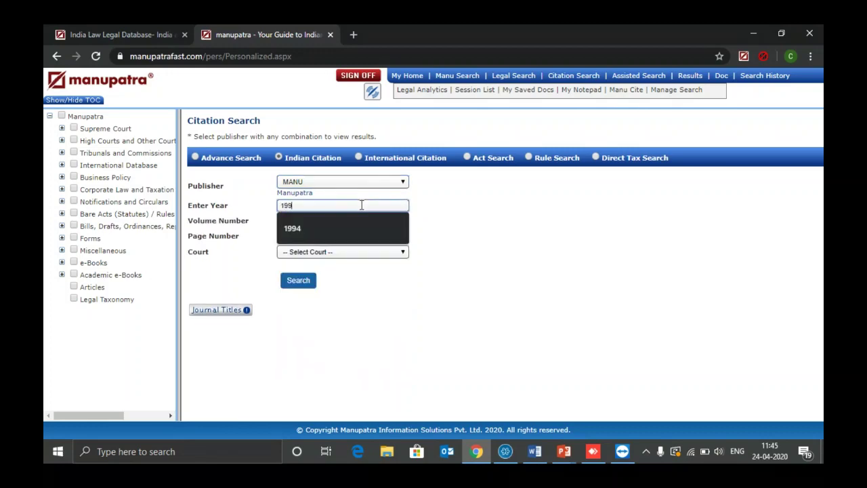
text(4)
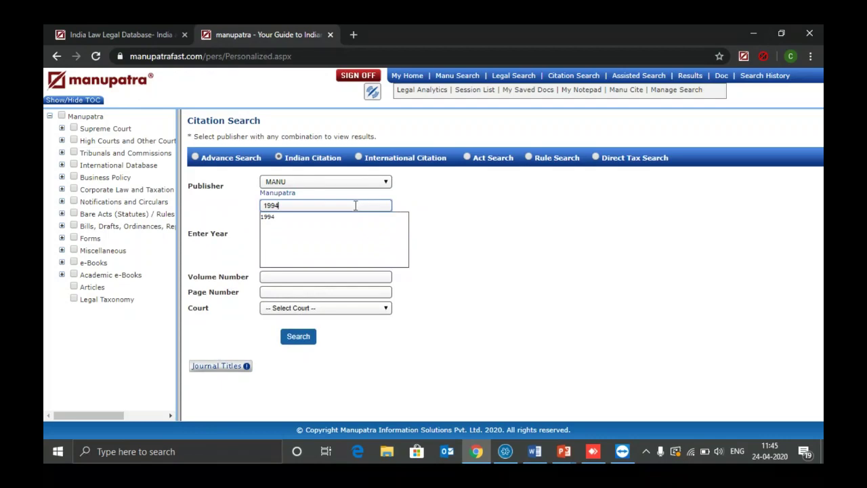
click(300, 224)
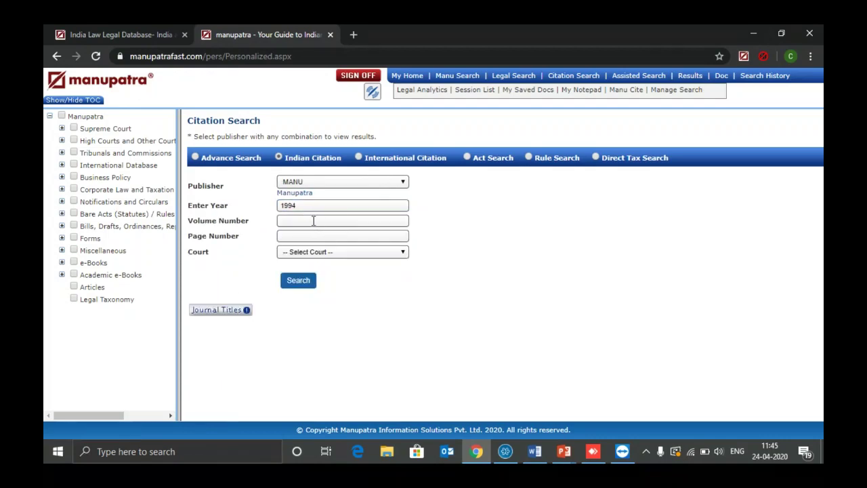
click(317, 236)
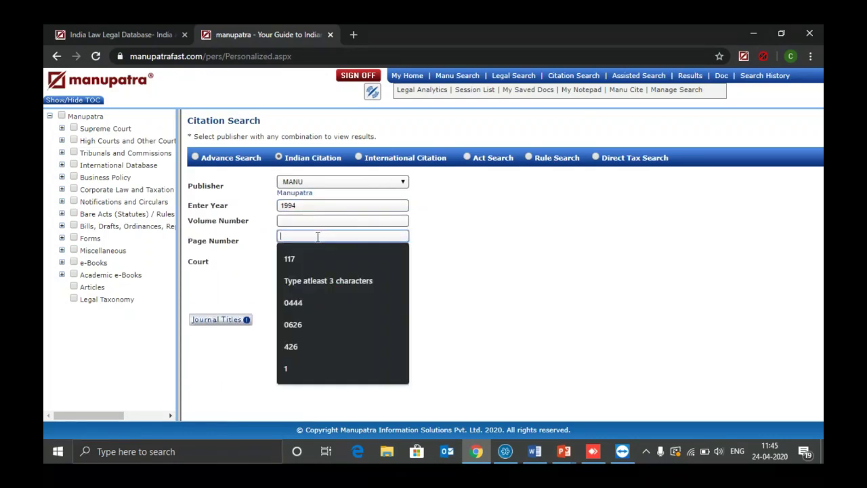
click(302, 300)
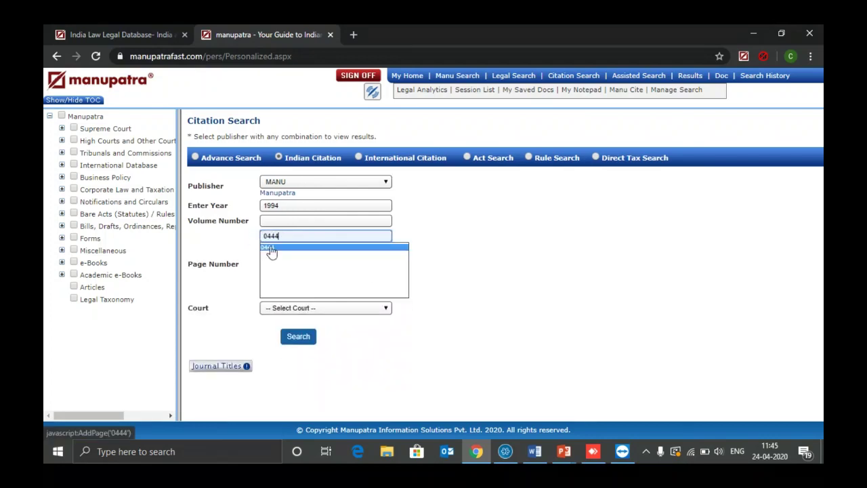
click(271, 251)
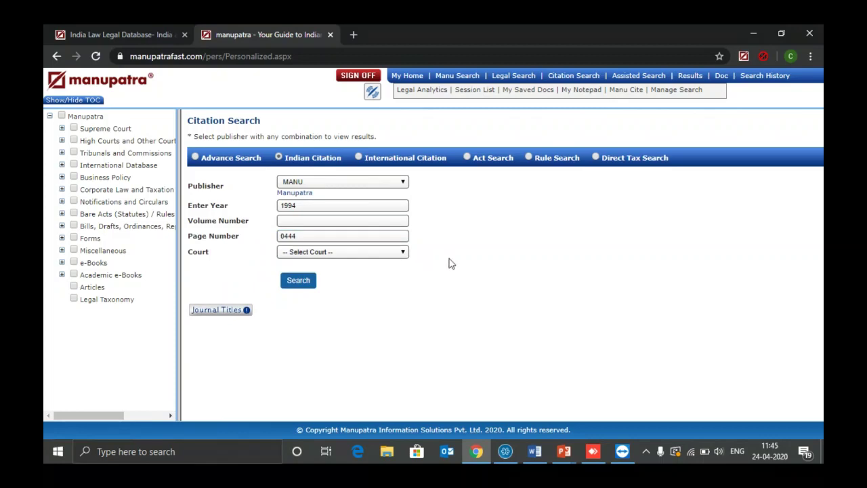
Set the court to Supreme Court (SC), run the citation search and open judgment MANU/SC/0444/1994.
click(375, 252)
text(su)
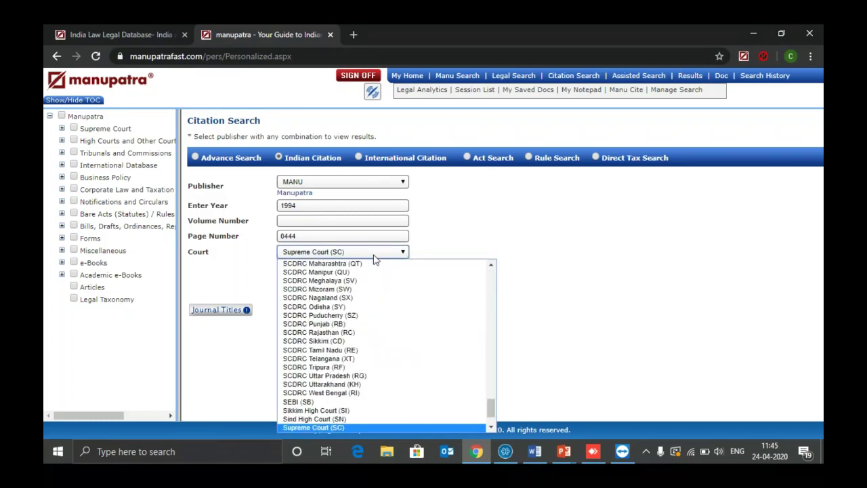
key(Return)
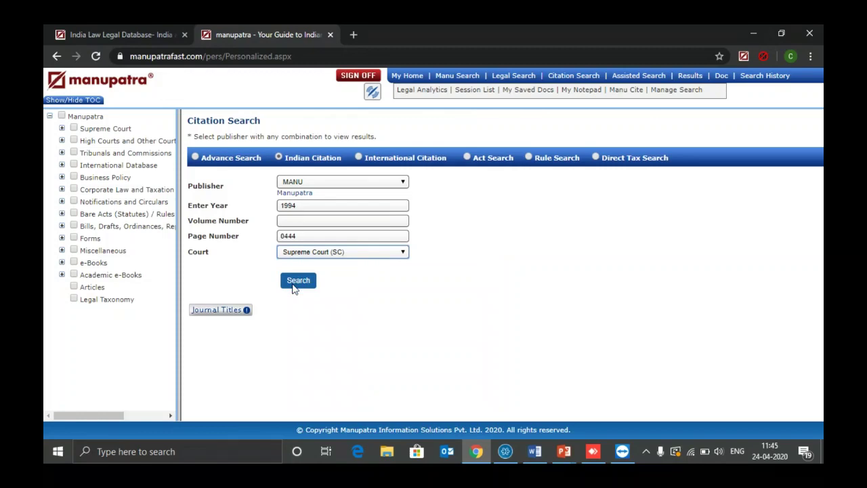
click(297, 282)
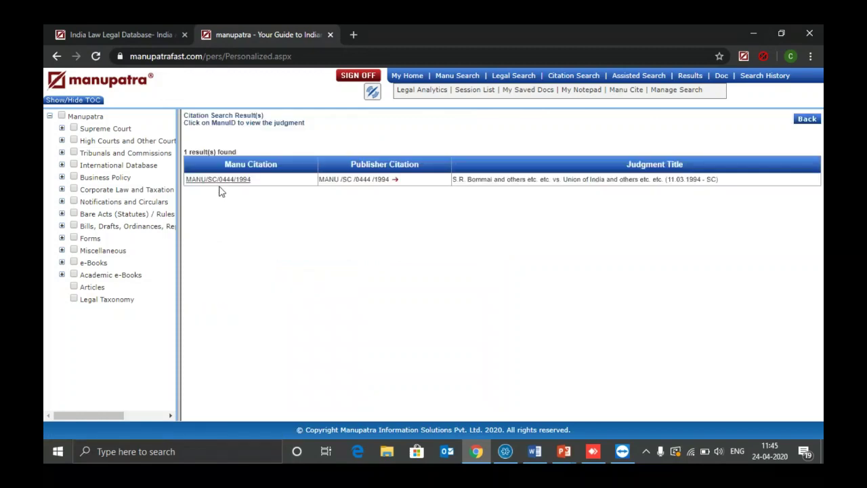
click(226, 181)
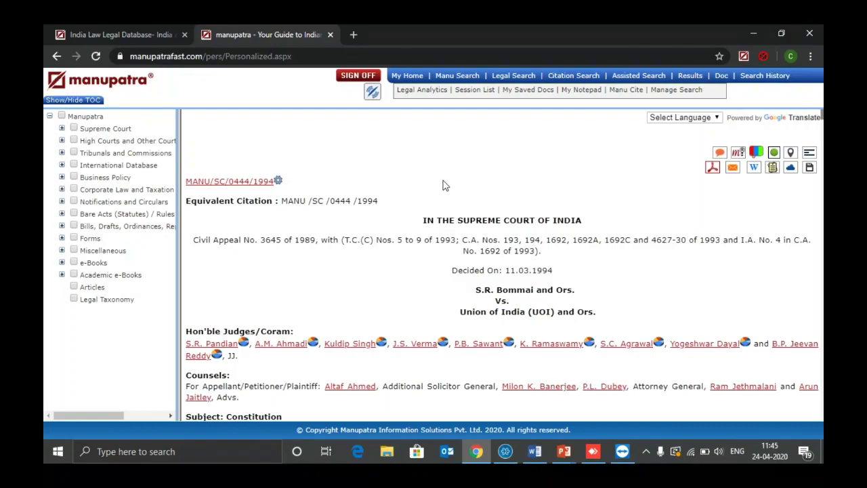
Switch to the PowerPoint slideshow and advance to the slide on searching judgments under an Act/Section versus reading the Act.
key(alt+Tab)
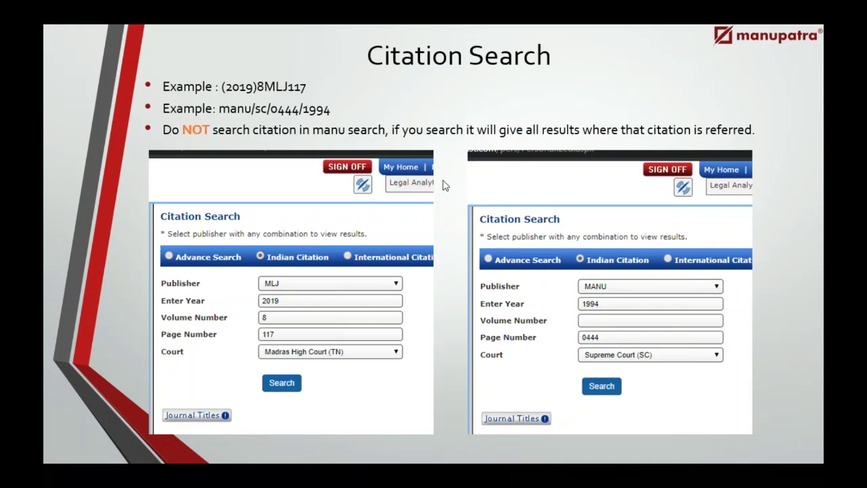
click(445, 185)
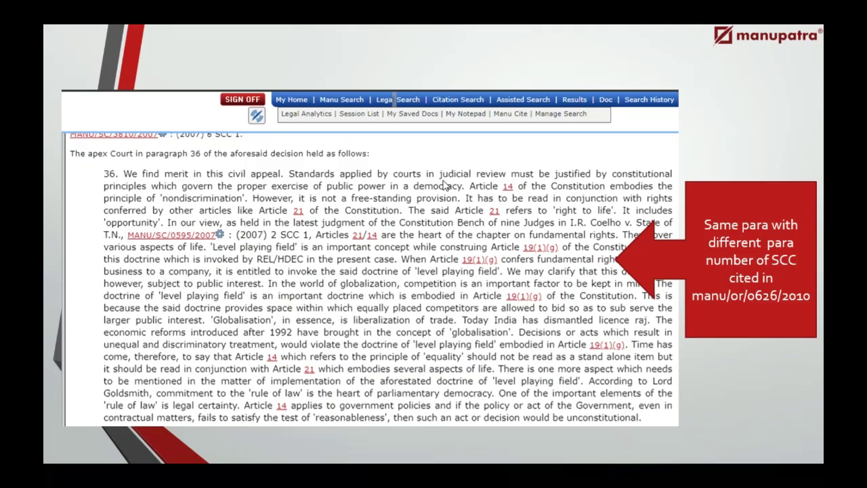
click(444, 184)
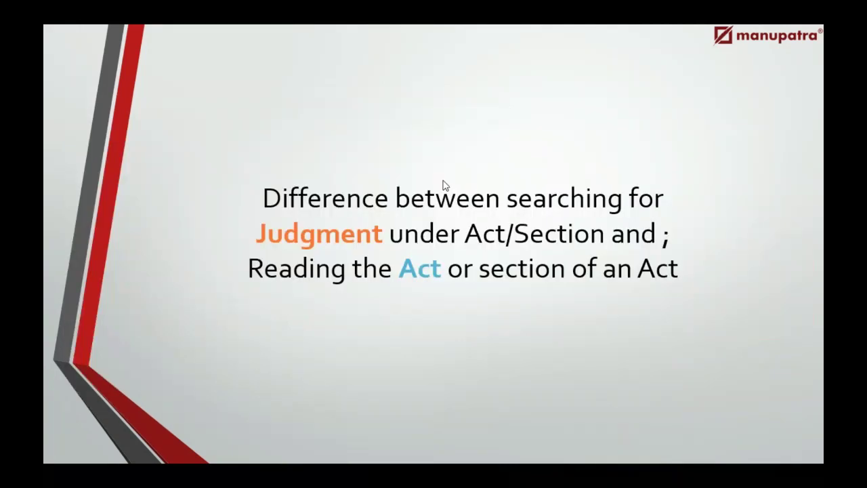